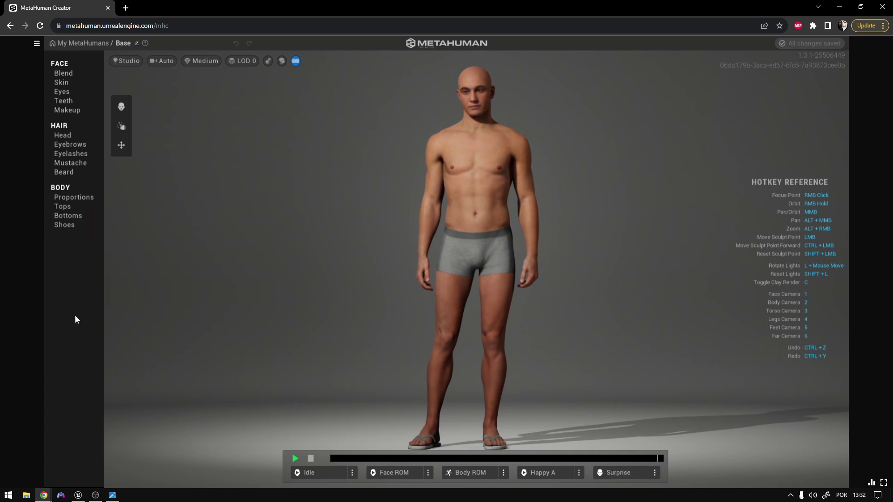
Step: View the Base MetaHuman's body proportions and switch to the Unreal Editor
left_click(76, 197)
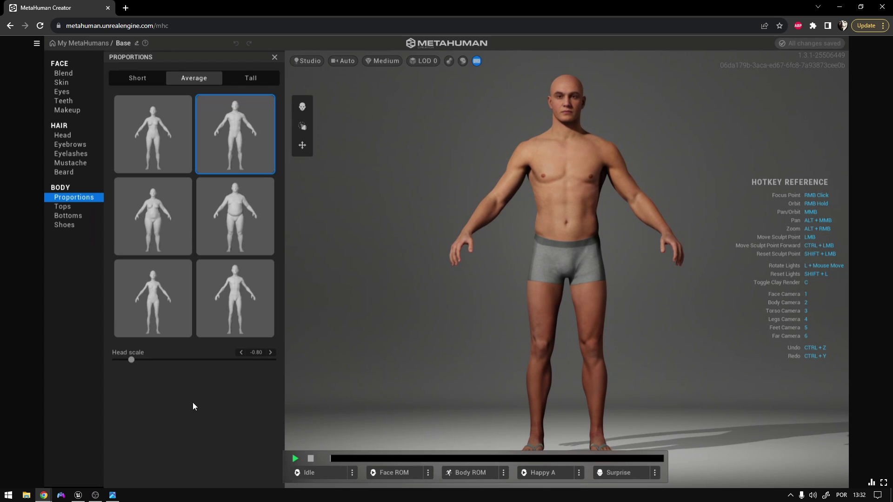
left_click(79, 495)
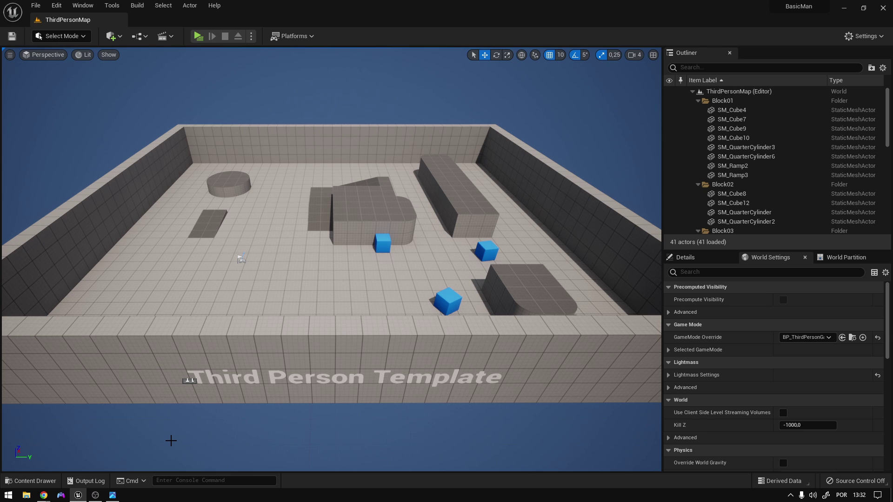
Step: Open Quixel Bridge from the content drawer and add the local Base MetaHuman to the project
left_click(32, 481)
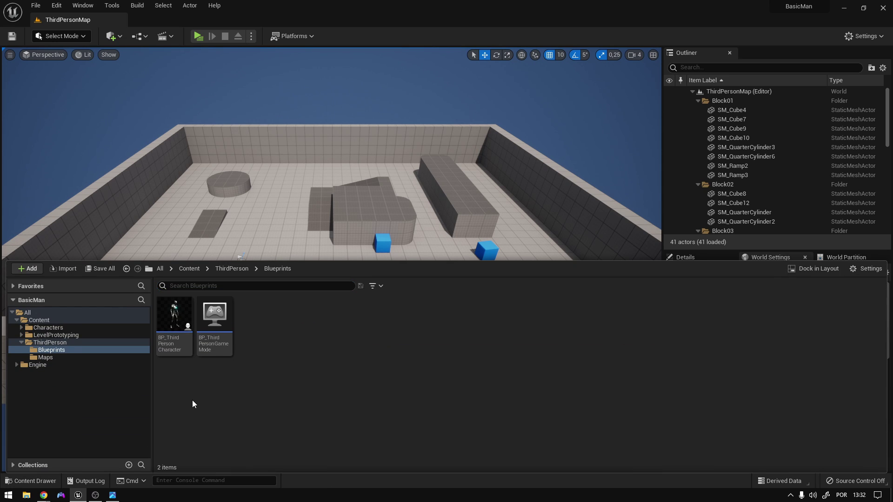
left_click(27, 268)
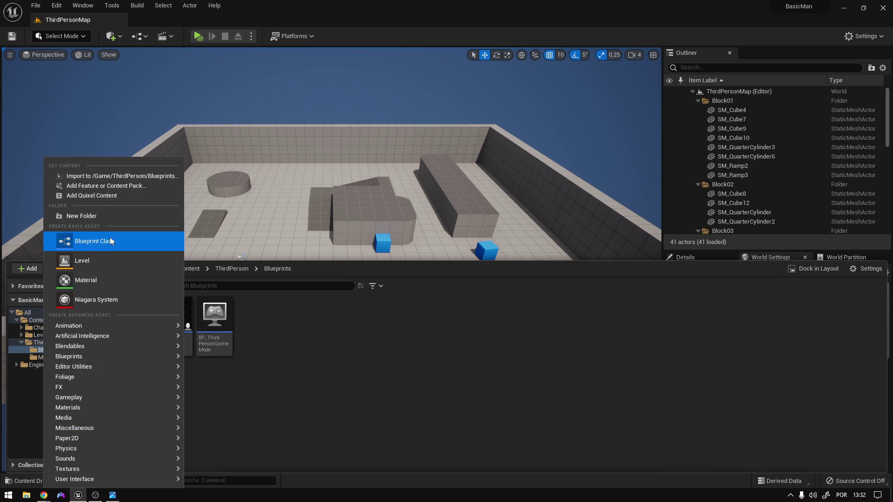
left_click(90, 196)
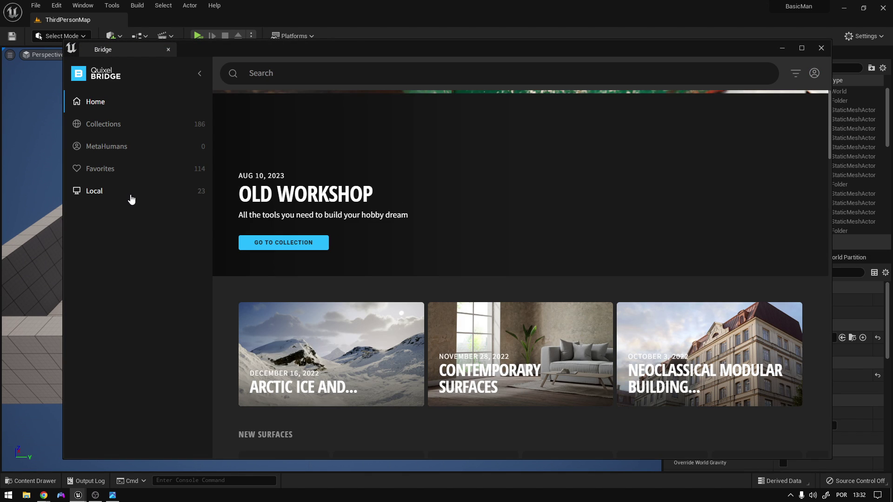
left_click(125, 192)
left_click(114, 232)
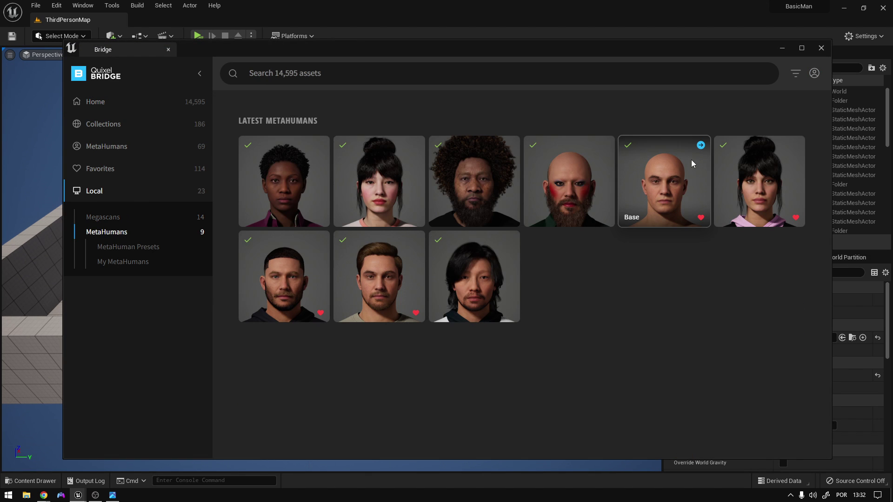
left_click(700, 145)
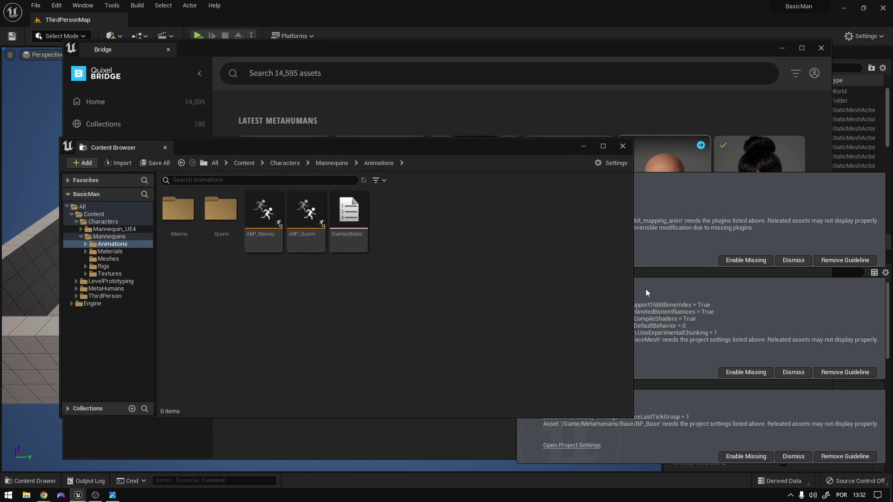
Step: Enable all missing plugins and project settings required by the imported MetaHuman assets
left_click(744, 261)
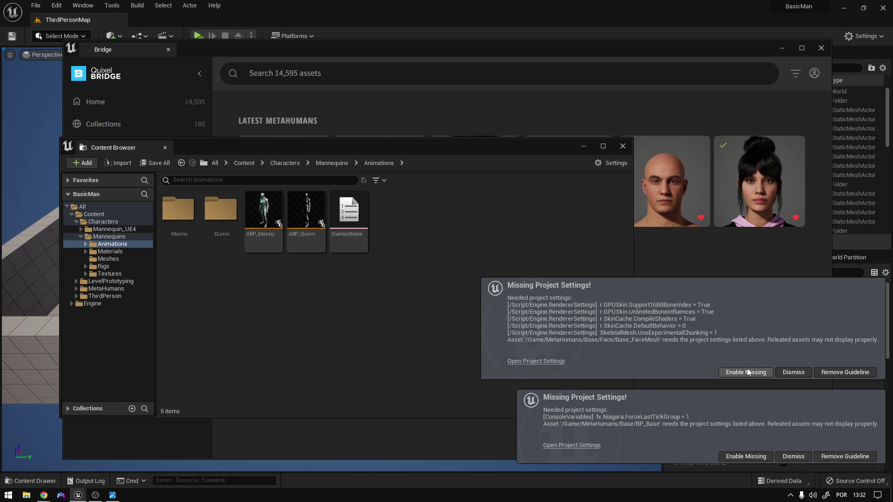
left_click(746, 372)
left_click(745, 456)
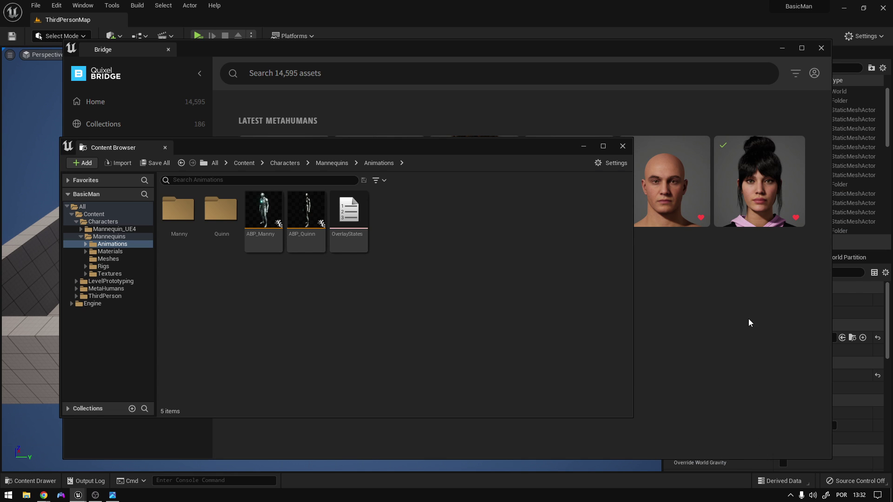
Step: Search the project's plugins for "al" and enable the first matching plugin
left_click(864, 37)
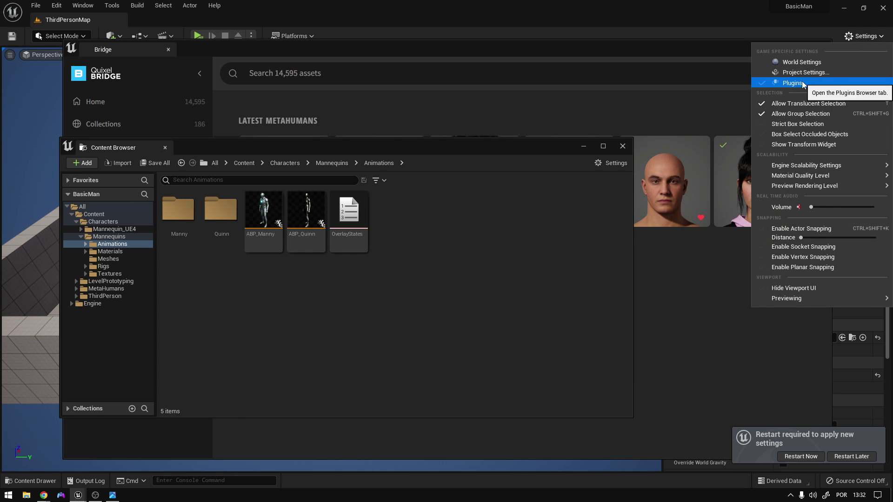
left_click(786, 84)
type("alembi")
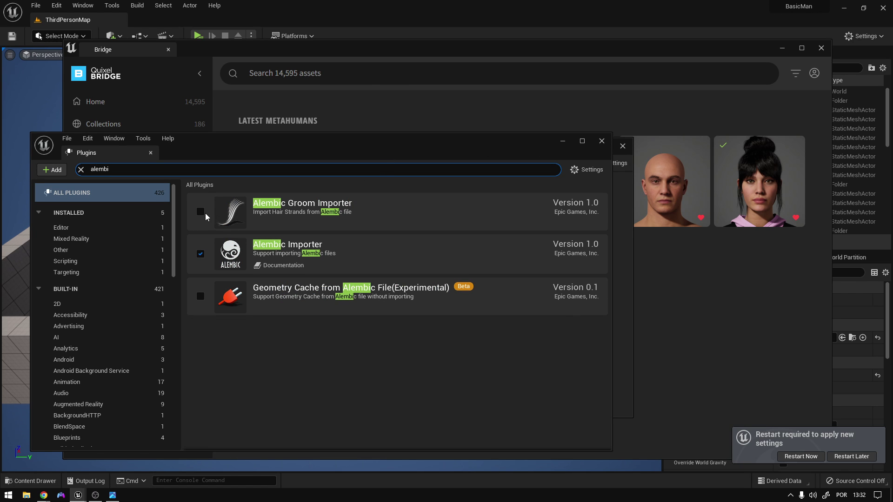
left_click(205, 212)
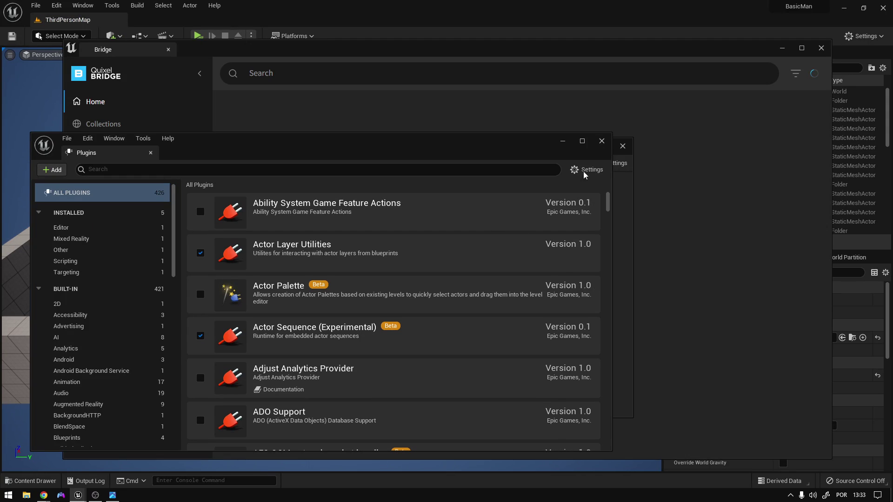
Step: Close the Plugins, Content Browser and Bridge windows
left_click(601, 141)
left_click(623, 146)
left_click(821, 48)
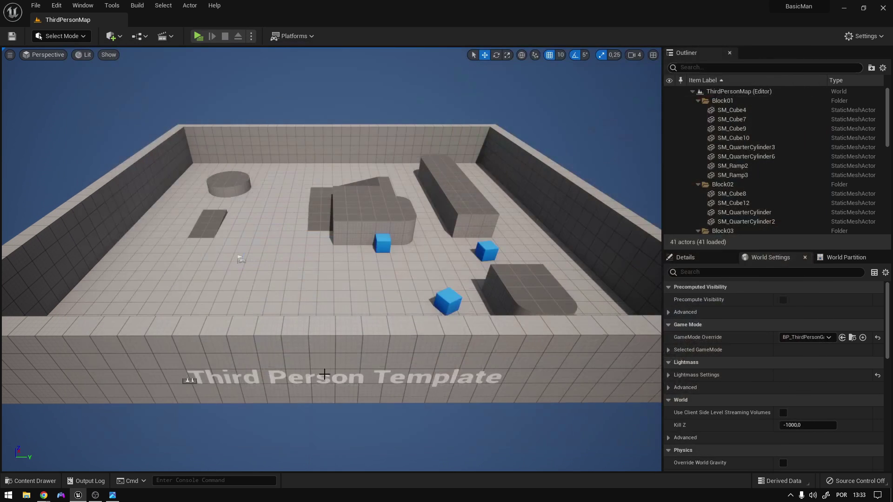
Step: Create a child Blueprint class of BP_ThirdPersonCharacter in Content/ThirdPerson/Blueprints and name it BP_Metahuman
left_click(32, 480)
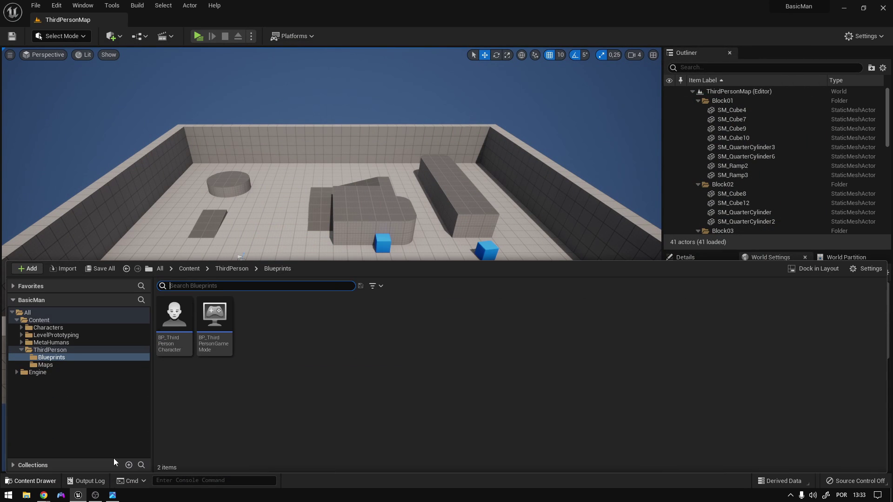
left_click(189, 268)
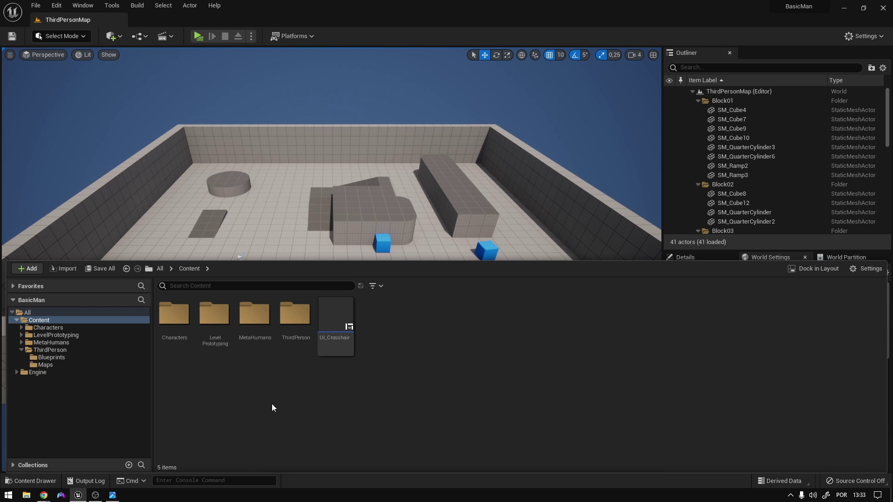
double_click(295, 321)
double_click(175, 316)
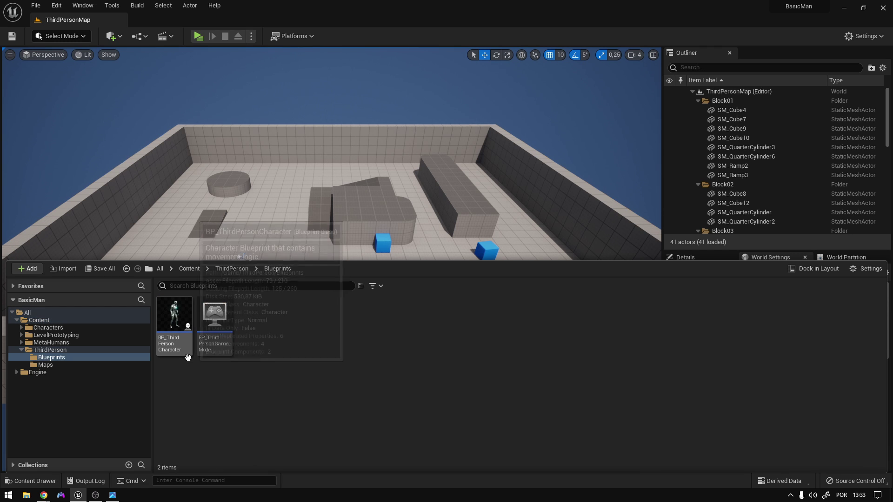
left_click(179, 316)
right_click(179, 316)
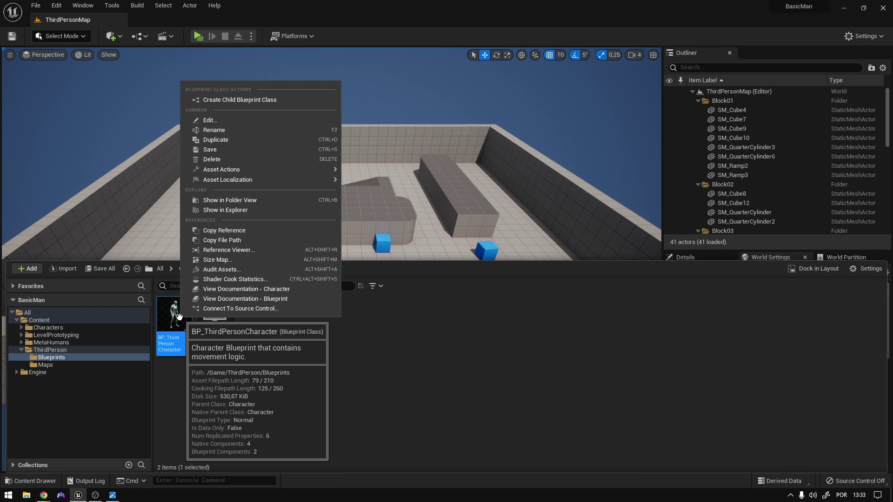
left_click(244, 102)
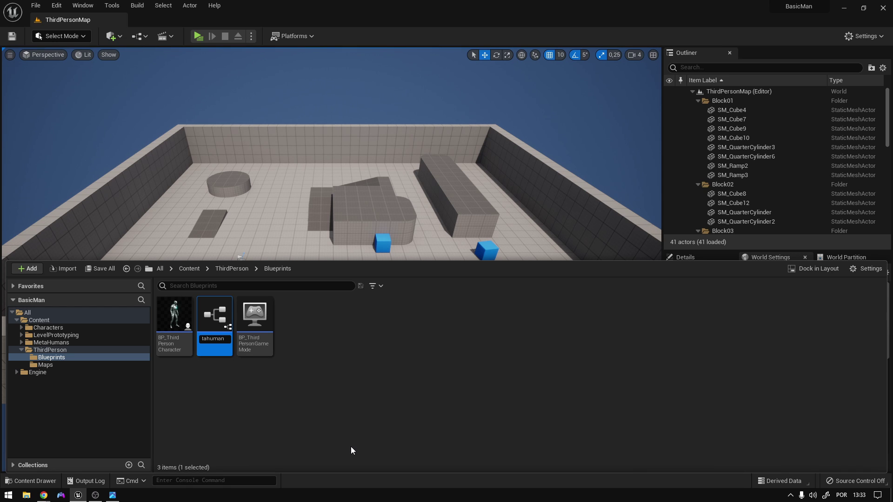
key("Return")
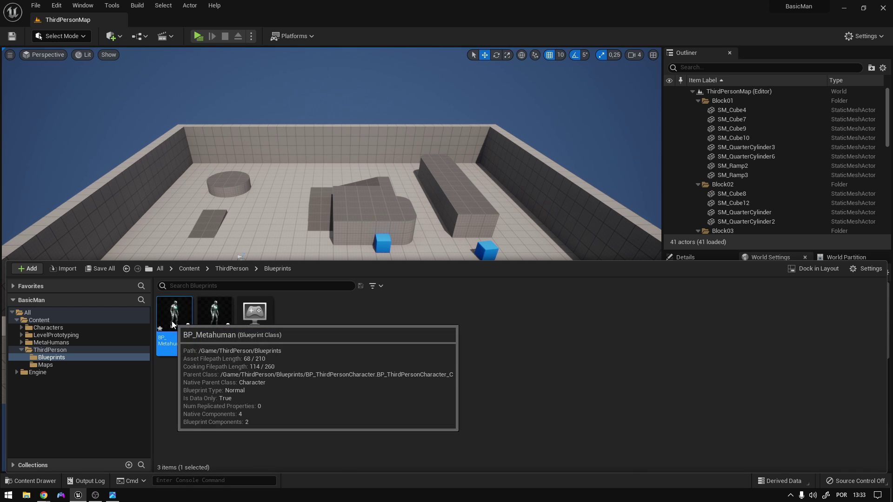
Step: Open BP_Metahuman for editing, and open BP_Base from Content/MetaHumans/Base in its viewport view
double_click(171, 321)
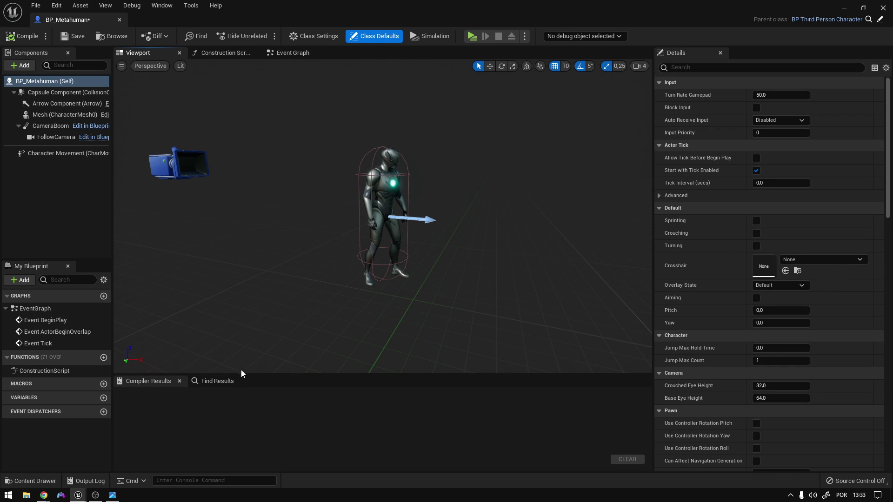
left_click(29, 481)
left_click(189, 267)
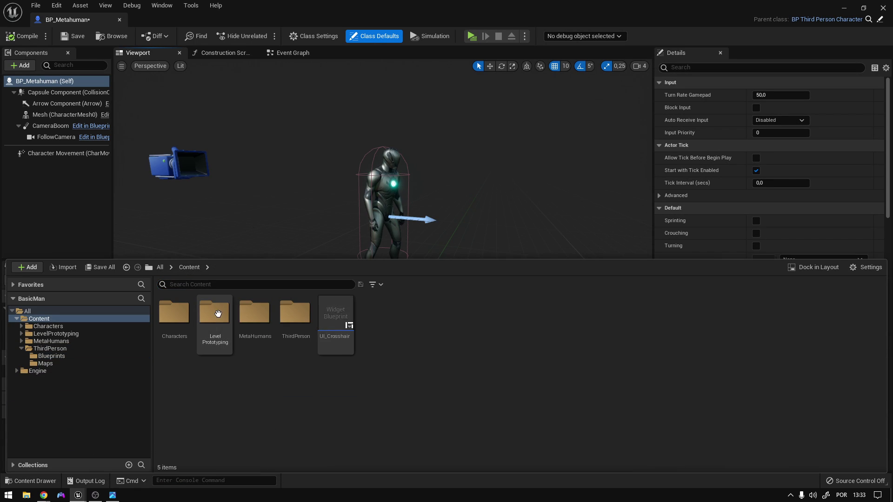
double_click(255, 311)
double_click(174, 311)
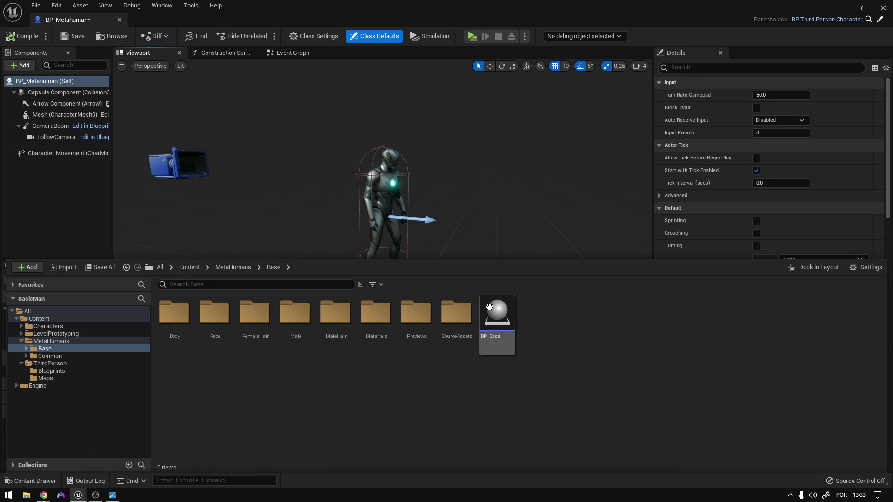
left_click(489, 307)
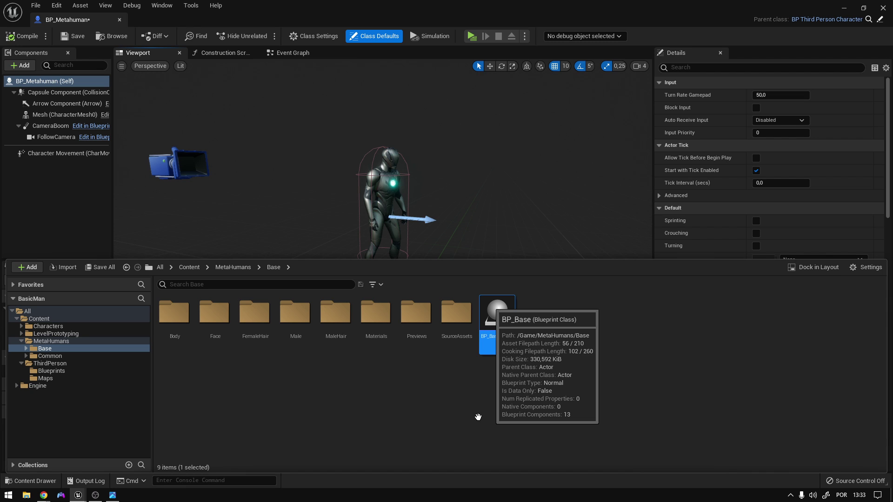
key("Return")
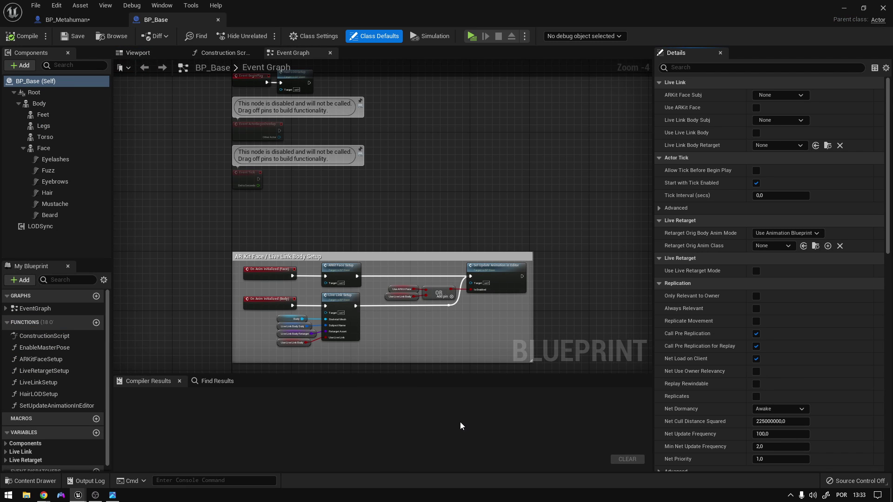
left_click(145, 57)
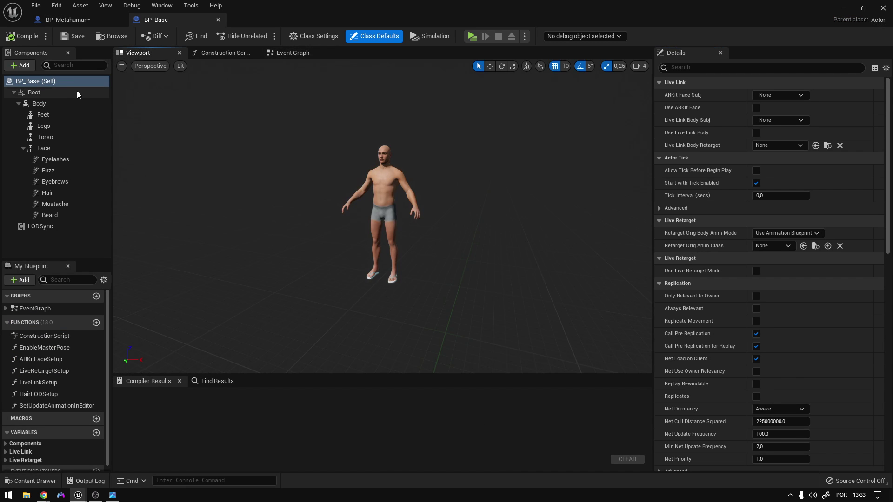
Step: Copy all BP_Base components from Body through LODSync and paste them into BP_Metahuman
left_click(63, 103)
left_click(63, 224, "shift")
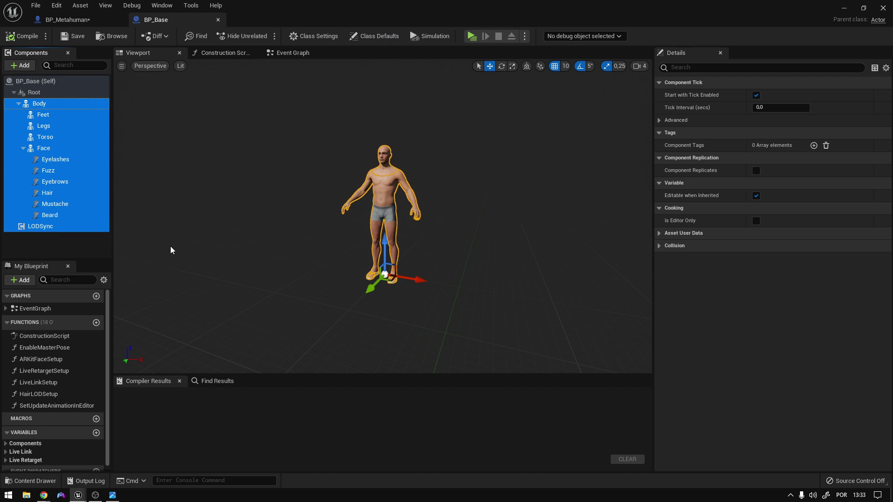
left_click(88, 22)
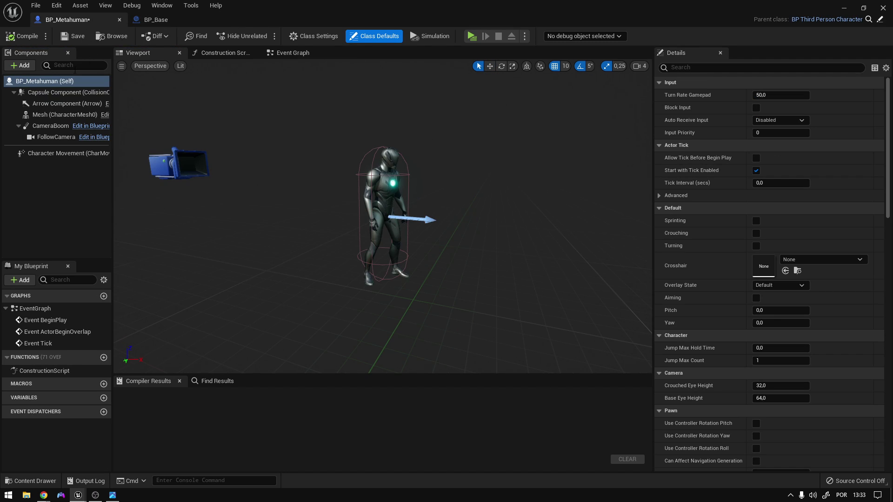
left_click(52, 113)
key("ctrl+v")
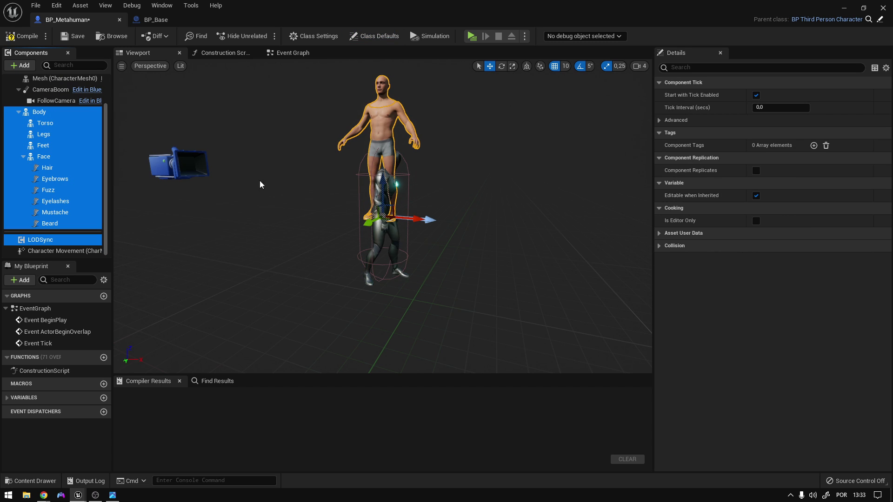
Step: Attach the Body component to Mesh (CharacterMesh0) and reset its location and rotation to their defaults
left_click(49, 112)
scroll(50, 115, "up", 1)
left_click_drag(46, 142, 56, 109)
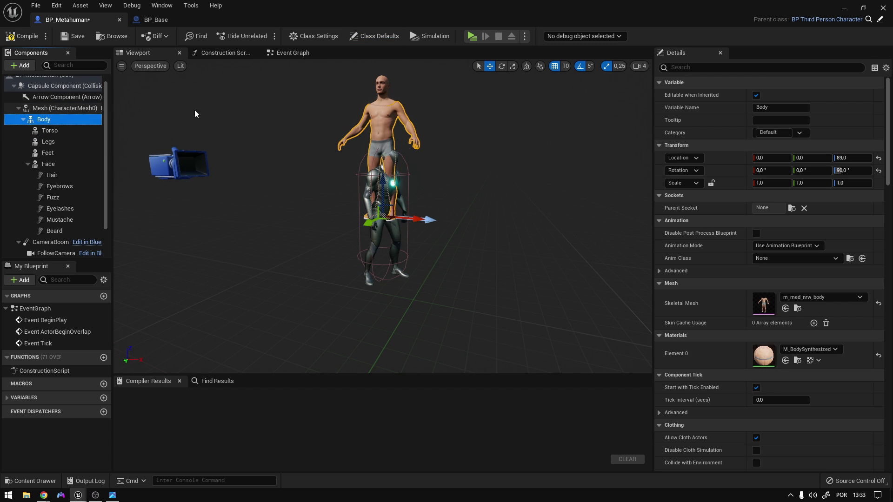
left_click(879, 160)
left_click(879, 170)
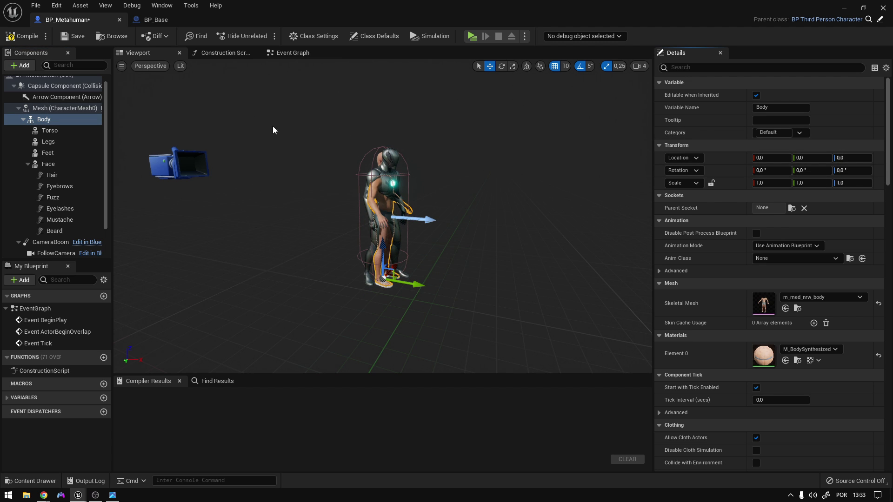
Step: In BP_Metahuman's Construction Script, add Set Master Pose Component (Body) after the parent call and place the Body node beneath the execution line
left_click(218, 52)
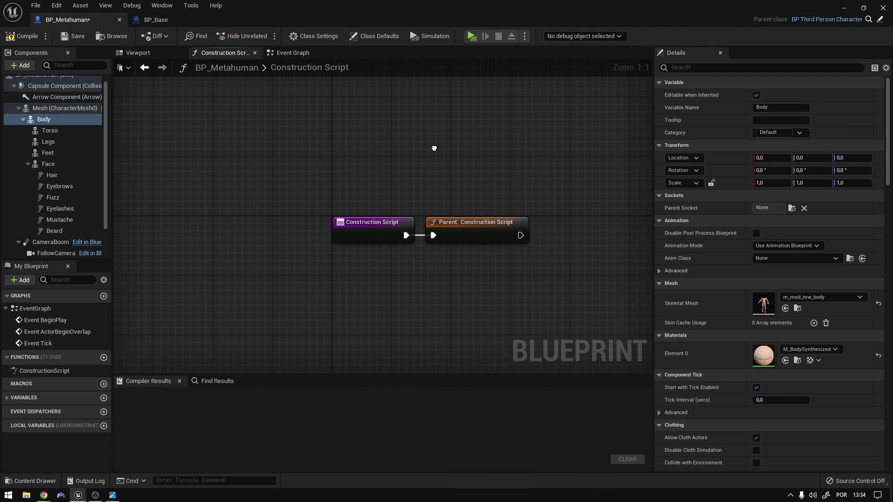
left_click_drag(389, 232, 440, 234)
type("set master")
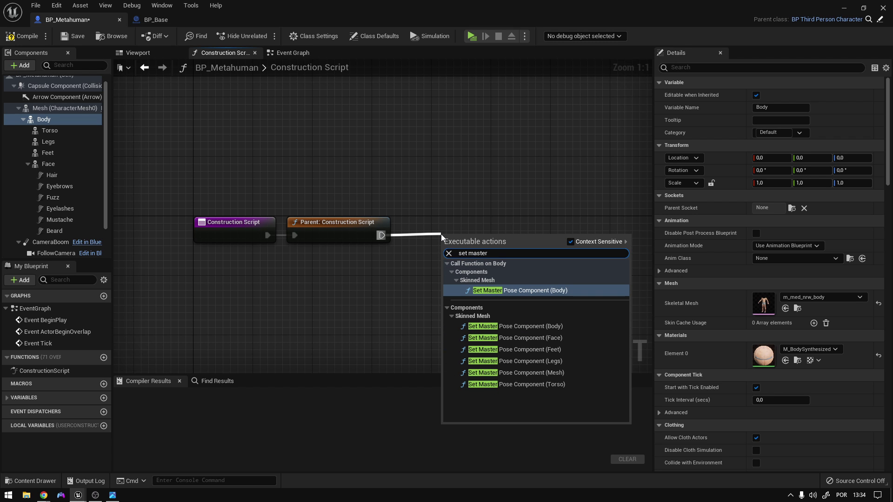
key("Return")
left_click_drag(463, 255, 459, 233)
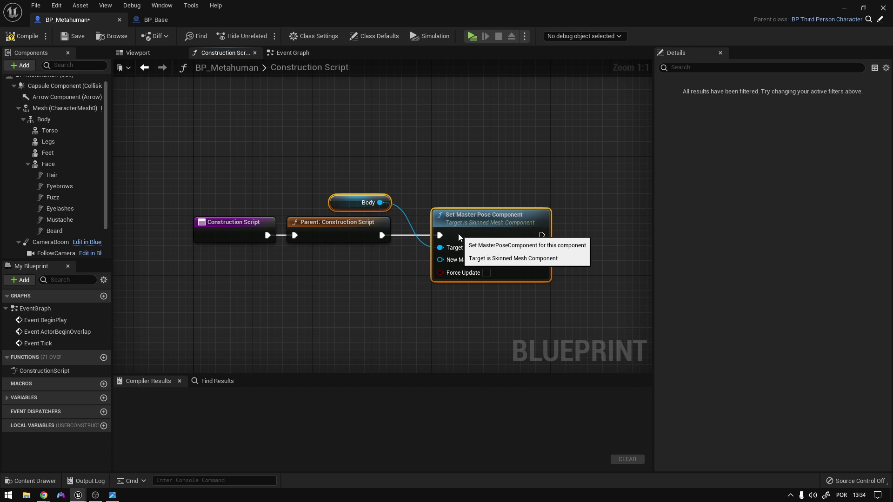
left_click(392, 260)
left_click_drag(353, 209, 349, 268)
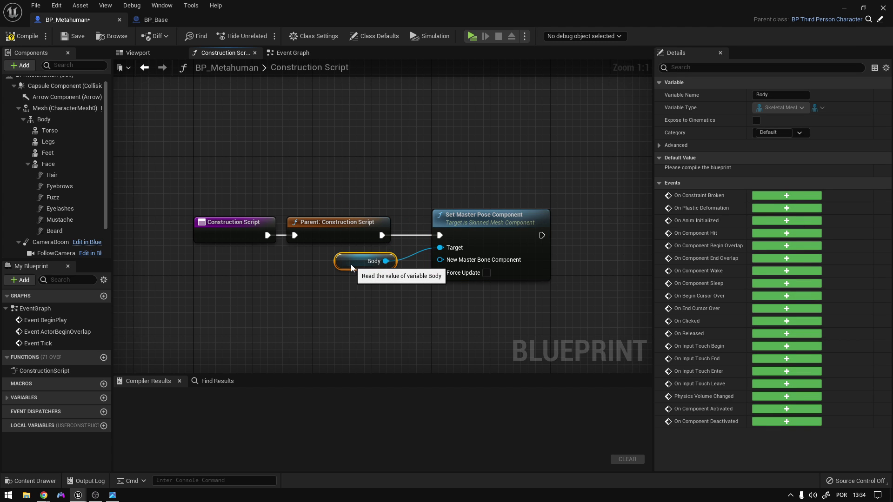
left_click(468, 231)
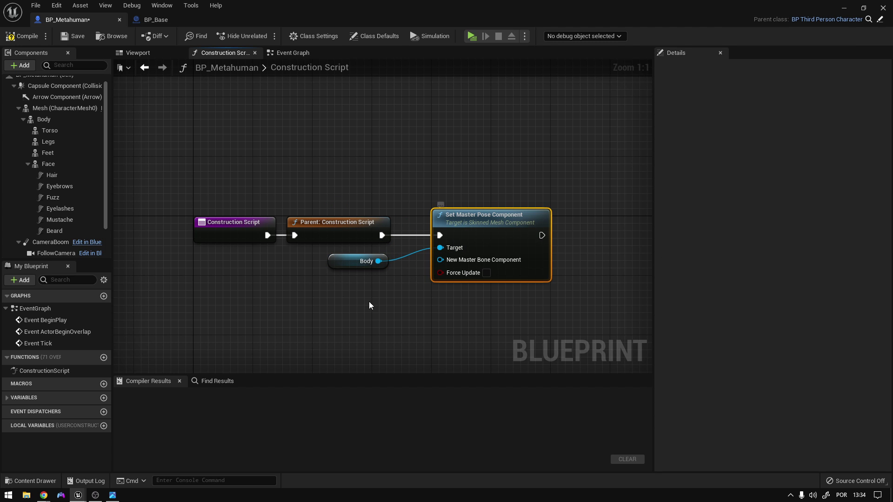
Step: Add references to the Torso, Legs, Feet and Face components and connect them all to Set Master Pose Component's Target
right_click_drag(370, 302, 396, 288)
left_click(65, 131)
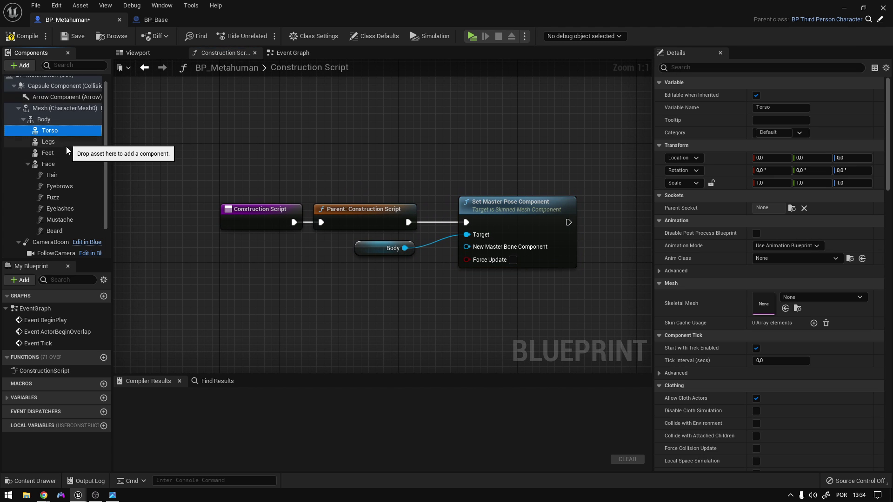
left_click(62, 163, "shift")
left_click_drag(57, 130, 408, 345)
right_click_drag(458, 319, 436, 314)
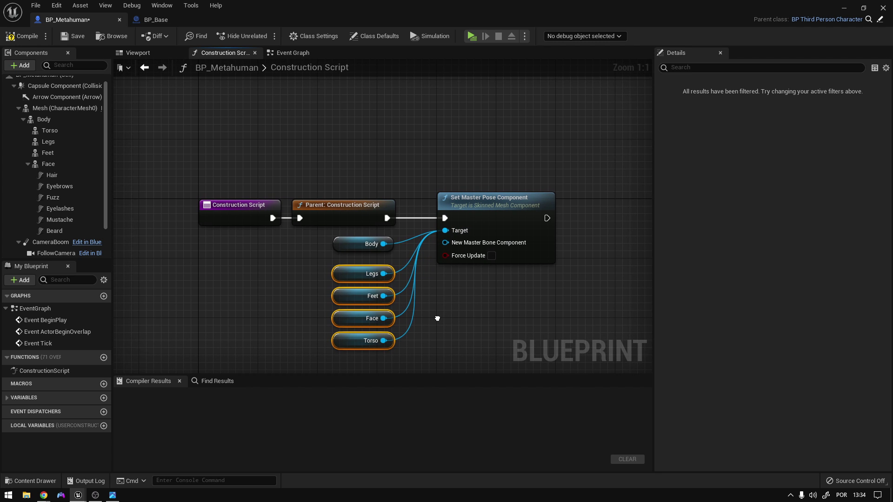
Step: Connect the Mesh component to New Master Bone Component, and compile BP_Metahuman with its viewport showing
left_click(51, 109)
left_click_drag(50, 109, 445, 242)
left_click(149, 55)
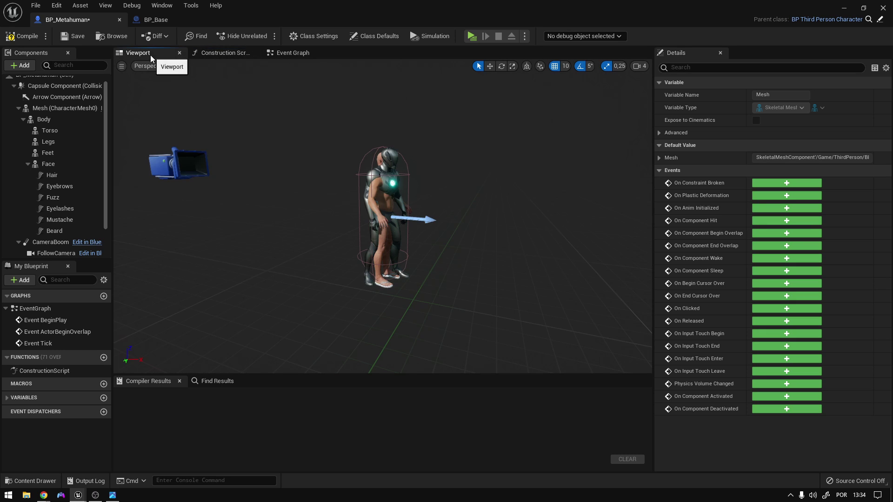
left_click(29, 36)
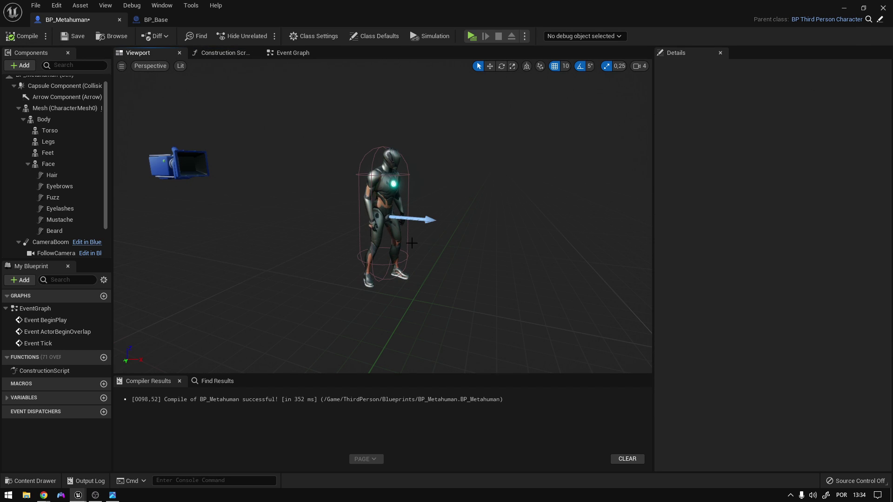
Step: Make the Mesh component not visible, set its Visibility Based Anim Tick Option to Always Tick Pose and Refresh Bones, and save the Blueprint
left_click(46, 109)
type("vis")
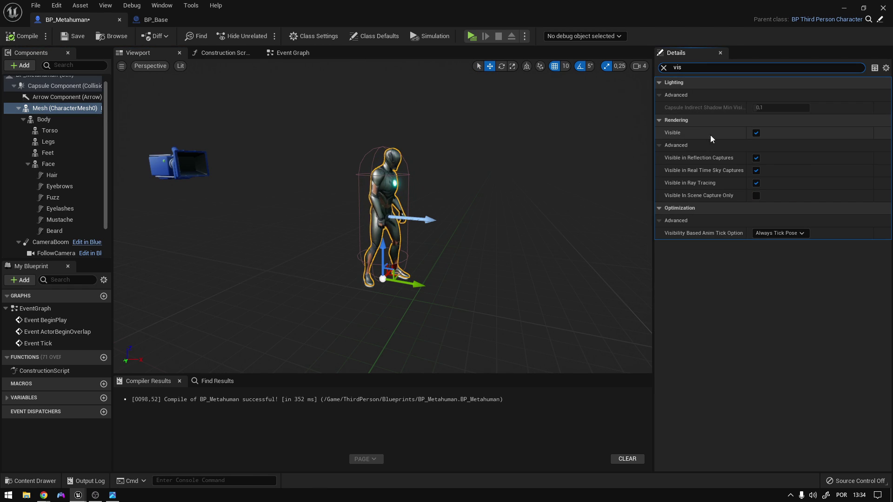
left_click(756, 133)
left_click(778, 235)
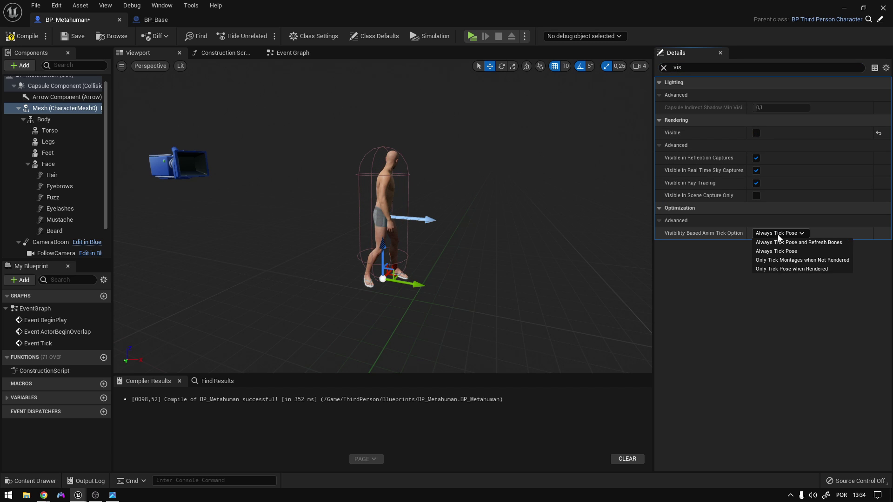
left_click(804, 243)
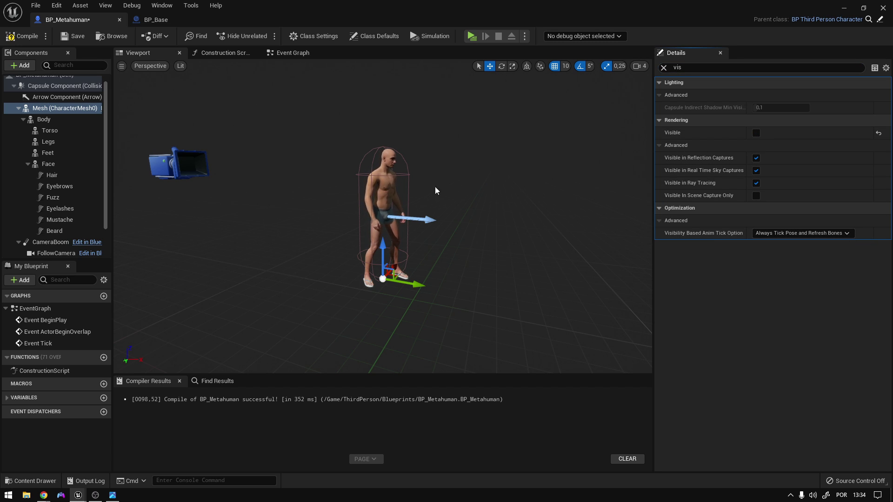
left_click(73, 41)
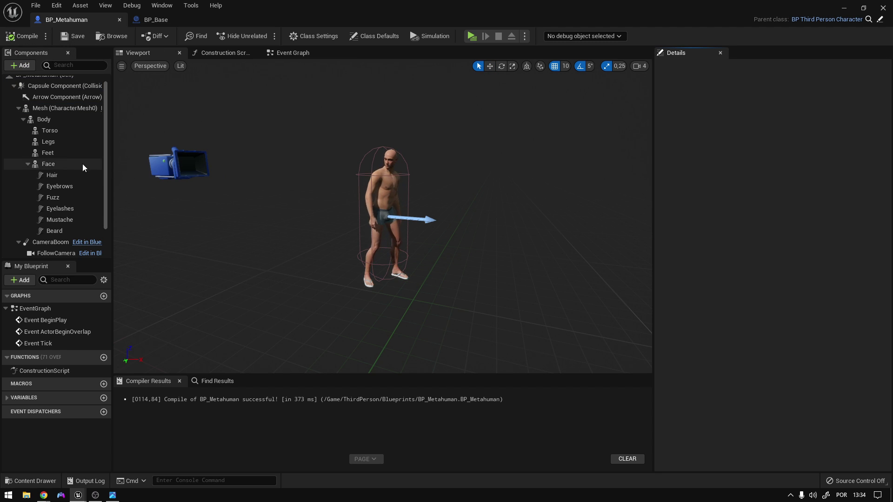
Step: Reset the Feet component's skeletal mesh to None, compile BP_Metahuman and close the Blueprint editor
left_click(59, 153)
left_click(663, 67)
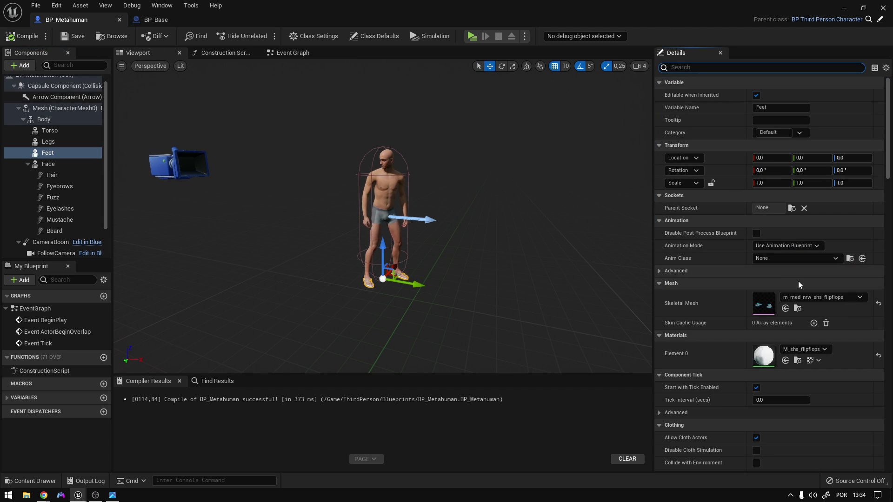
left_click(879, 305)
left_click(22, 36)
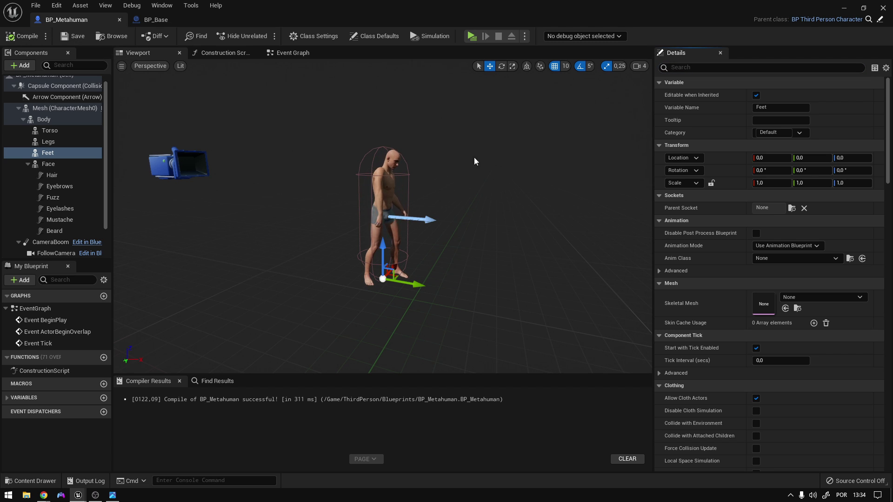
left_click(882, 8)
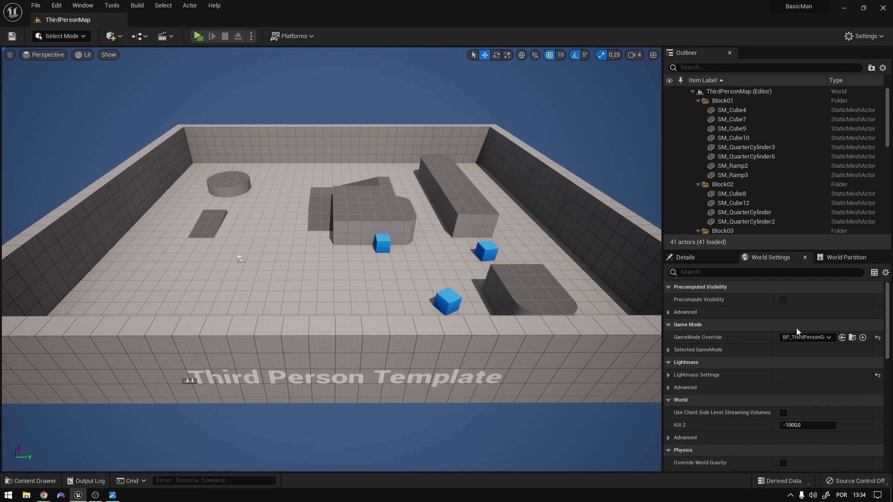
Step: Set the level's Default Pawn Class to BP_Metahuman in the selected game mode of the World Settings
left_click(668, 350)
left_click(799, 362)
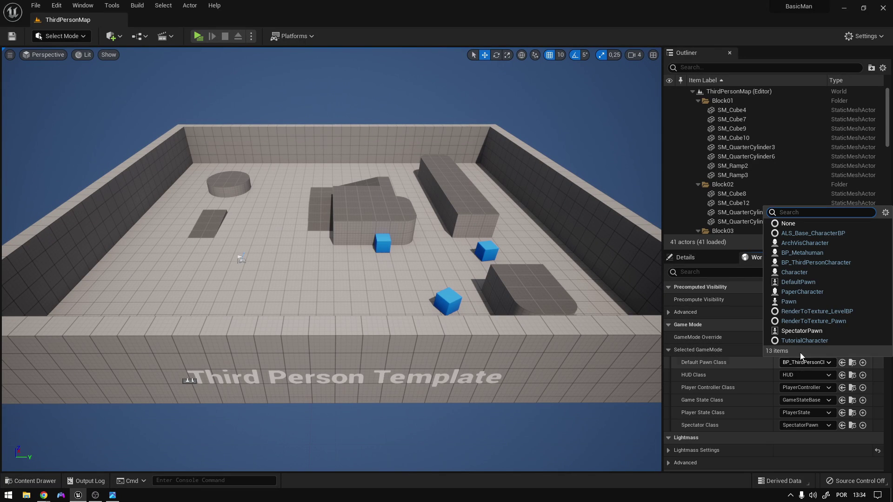
left_click(804, 253)
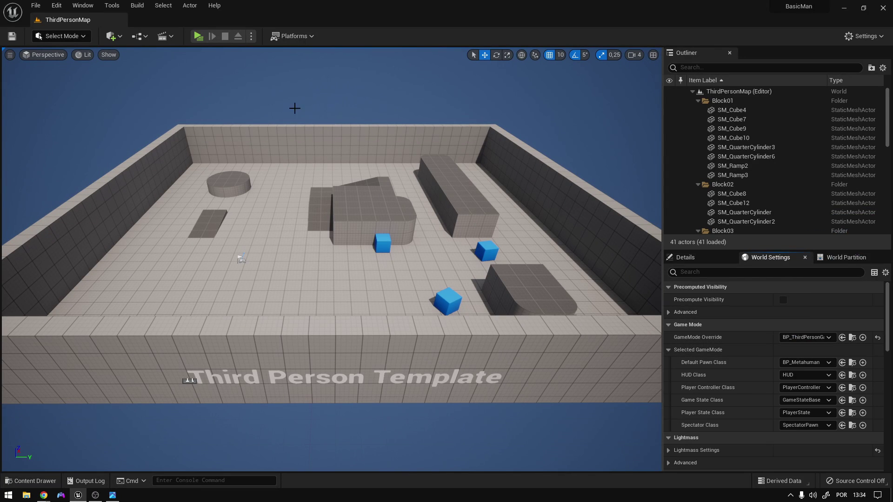
Step: Play the level to test the MetaHuman character's running, jumping and crouching, and end the play session
left_click(198, 36)
key("w")
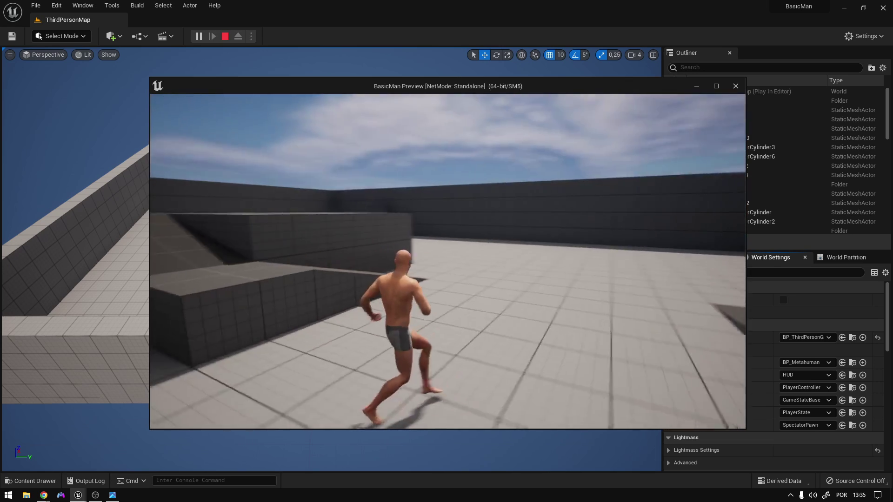
key("d")
key("w")
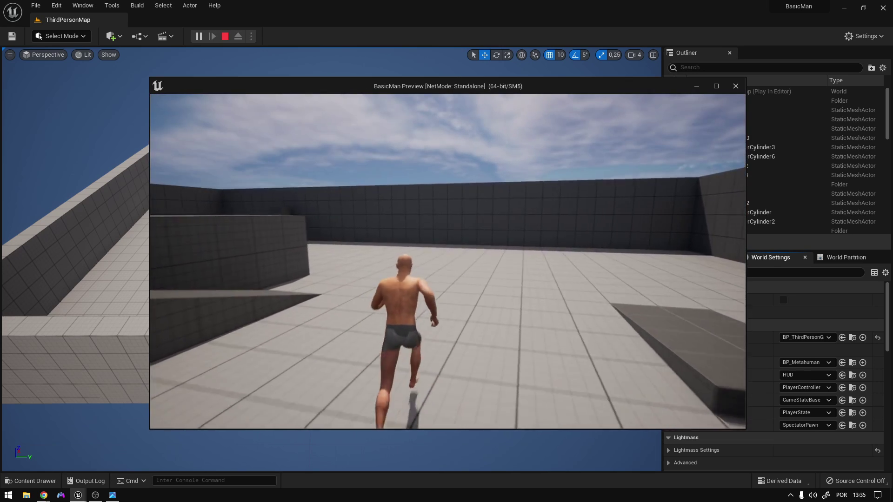
key("space")
key("w")
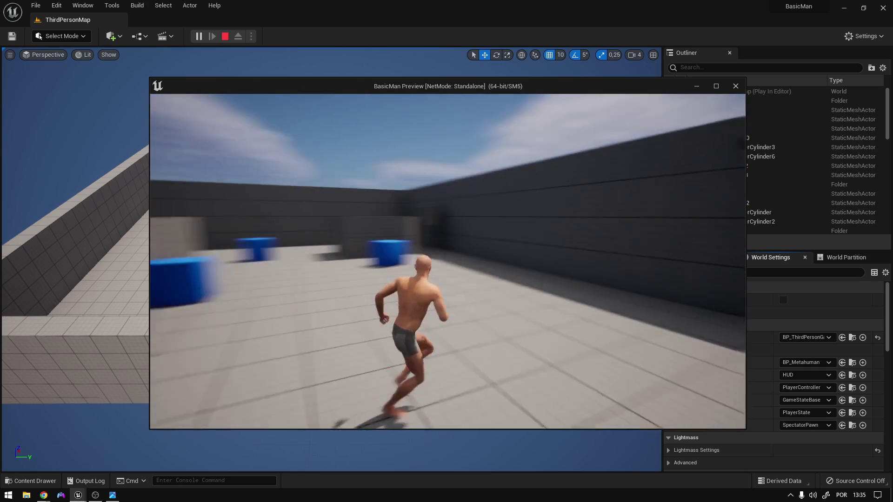
key("space")
key("w")
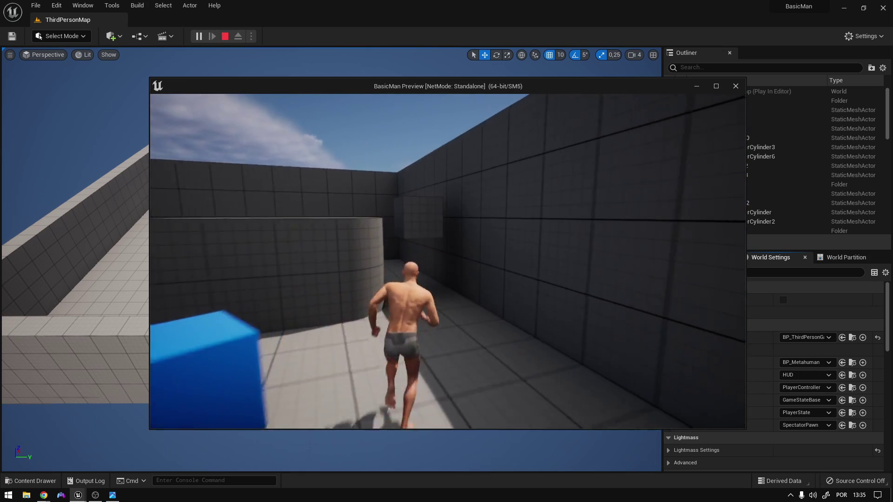
key("c")
key("w")
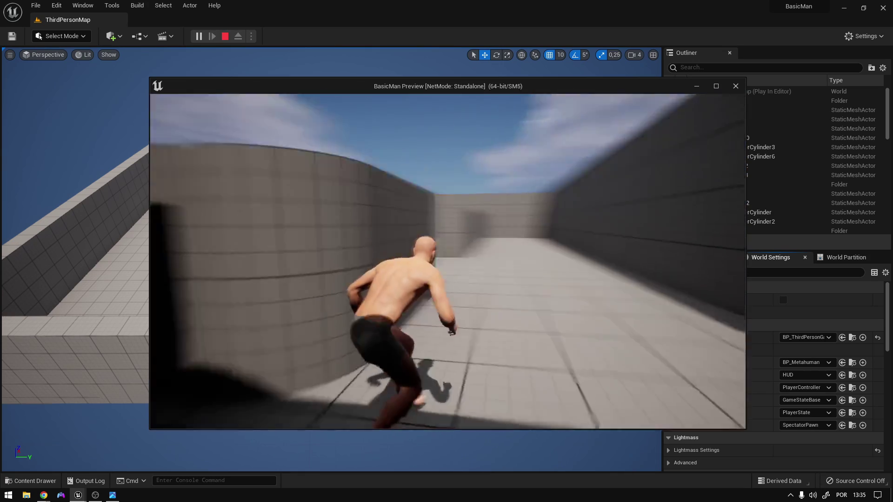
key("w")
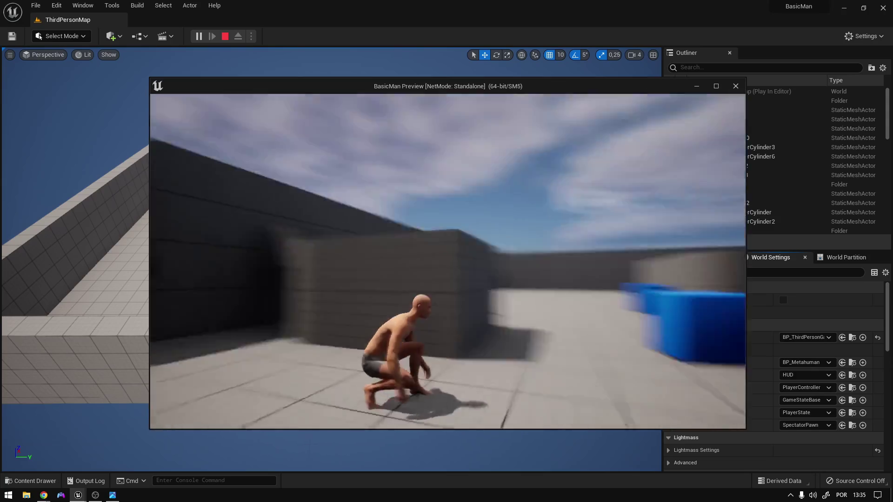
key("w")
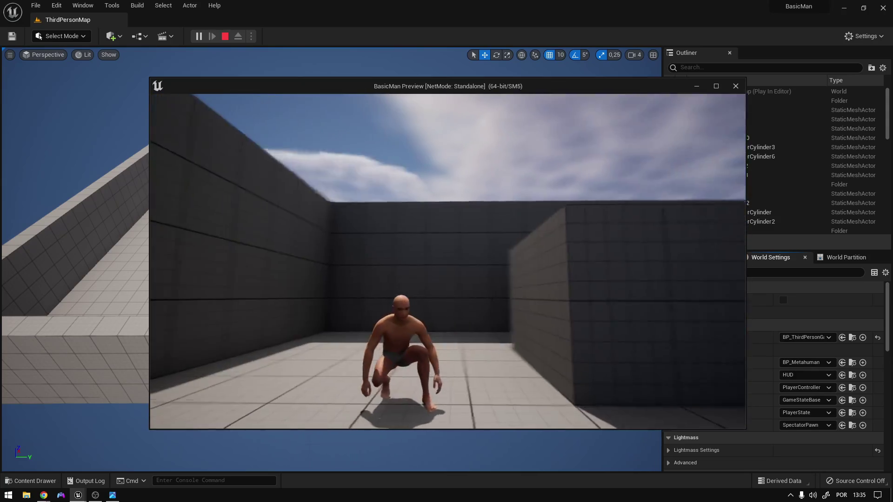
key("w")
key("w")
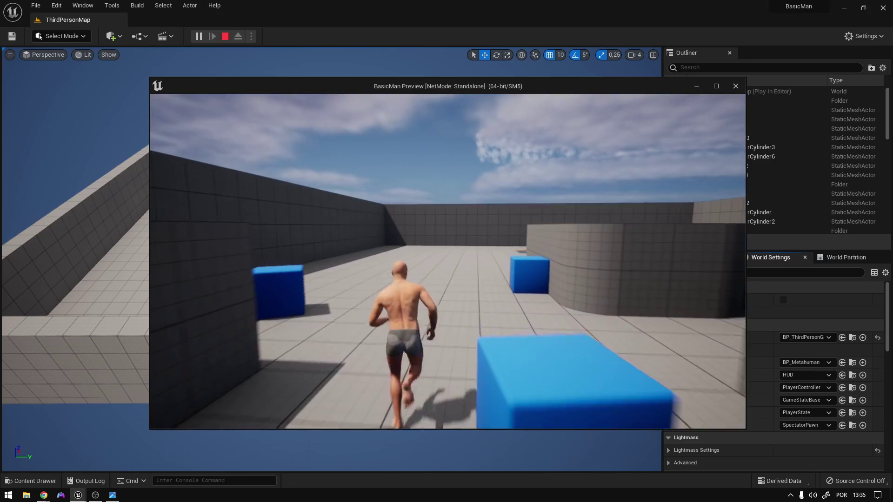
key("space")
key("w")
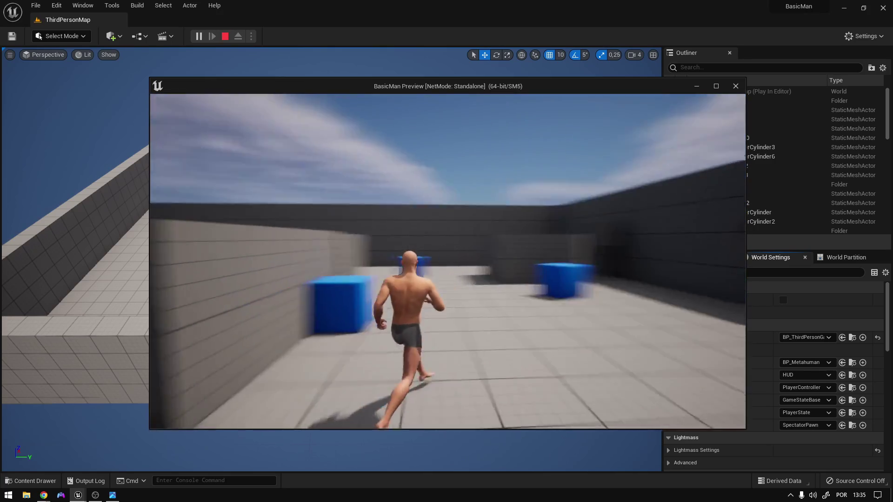
key("Escape")
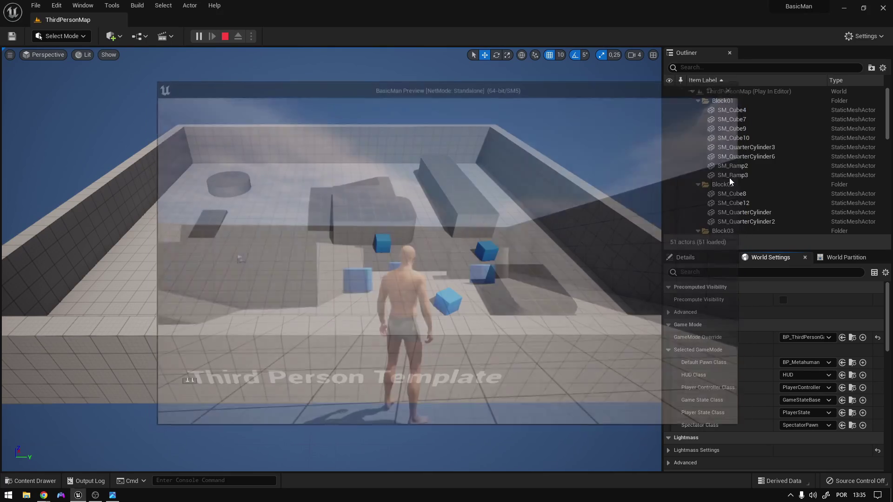
Step: In Content/ThirdPerson/Blueprints, create a child Blueprint of BP_ThirdPersonCharacter named BP_Metahuman_2 and open it for editing
left_click(35, 480)
left_click(285, 394)
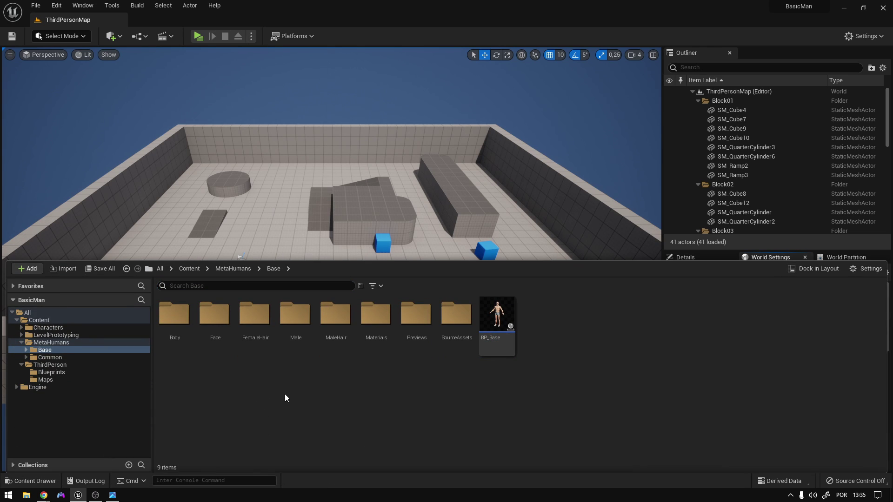
left_click(188, 268)
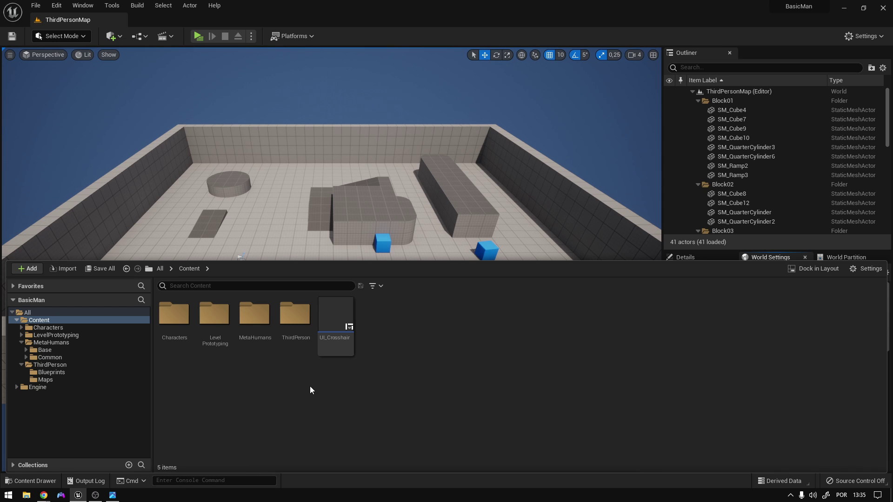
double_click(296, 318)
double_click(181, 321)
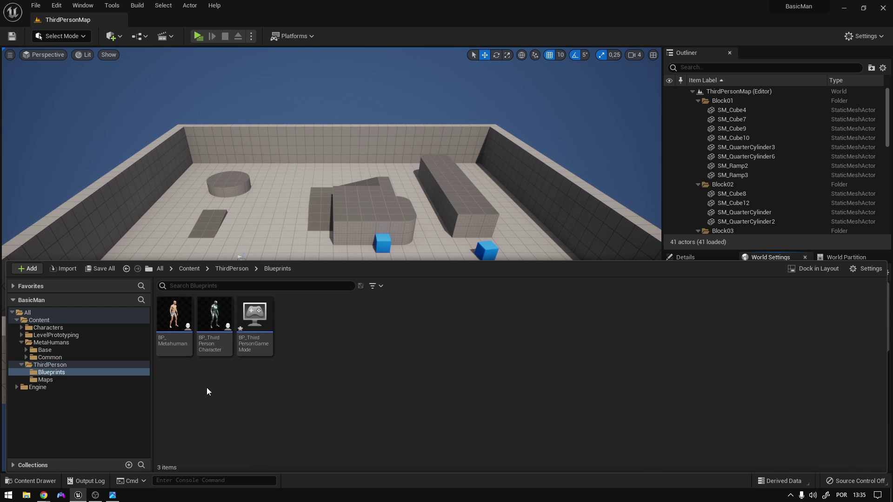
right_click(210, 318)
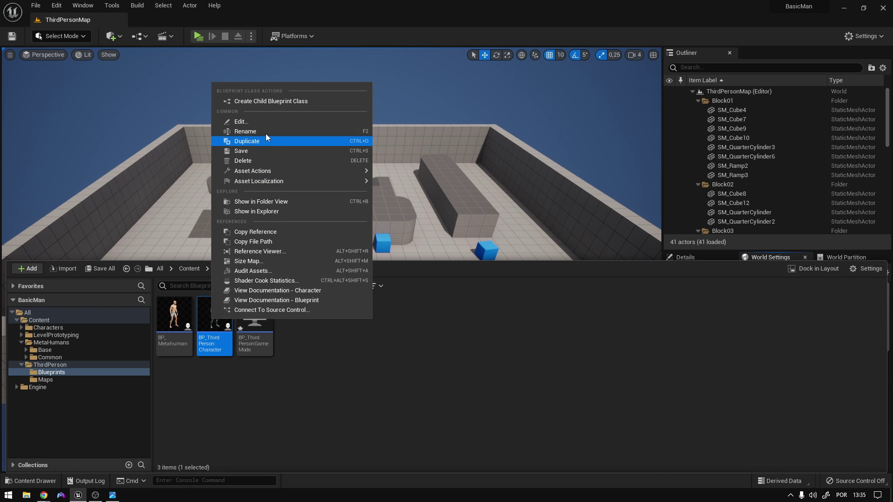
left_click(261, 100)
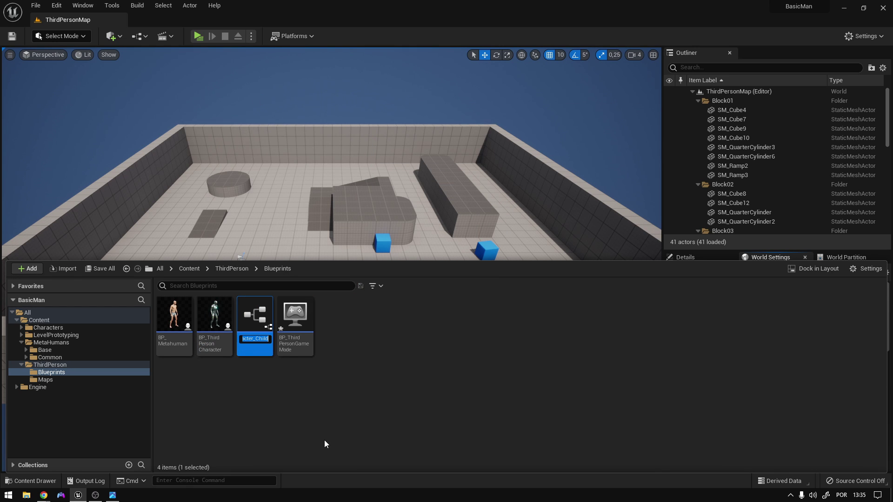
type("BP_Meta")
type("human_\"")
key("BackSpace")
type("2")
key("Return")
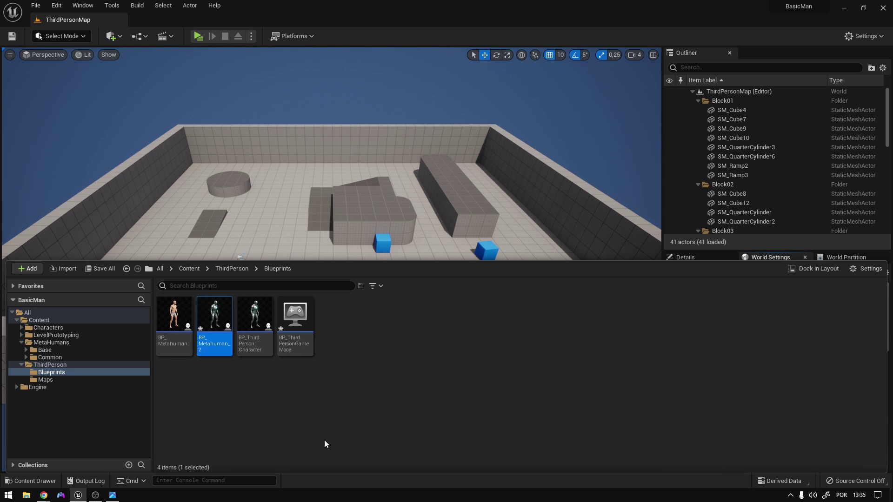
double_click(229, 348)
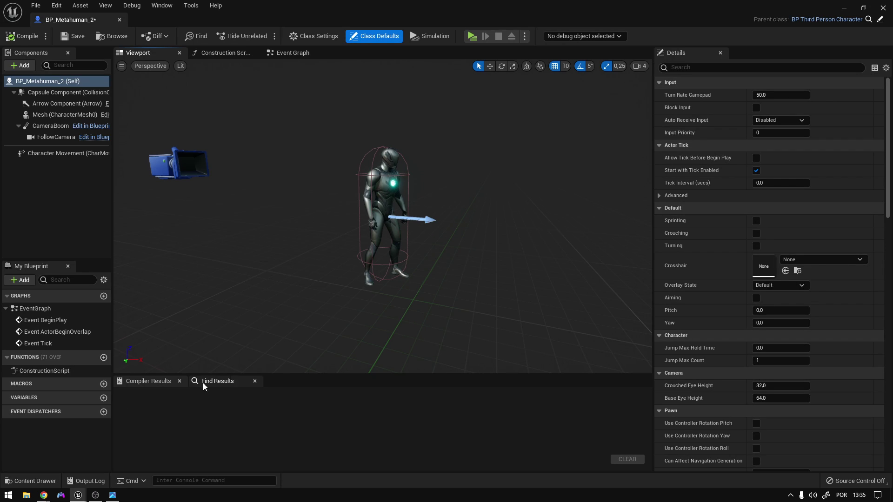
Step: Open Quixel Bridge and display the locally downloaded MetaHumans
left_click(25, 479)
left_click(28, 267)
left_click(100, 184)
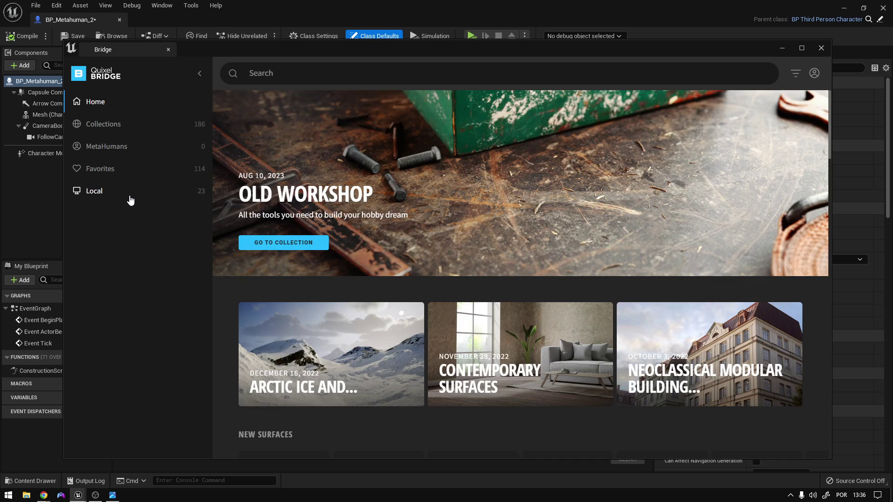
left_click(95, 191)
left_click(111, 234)
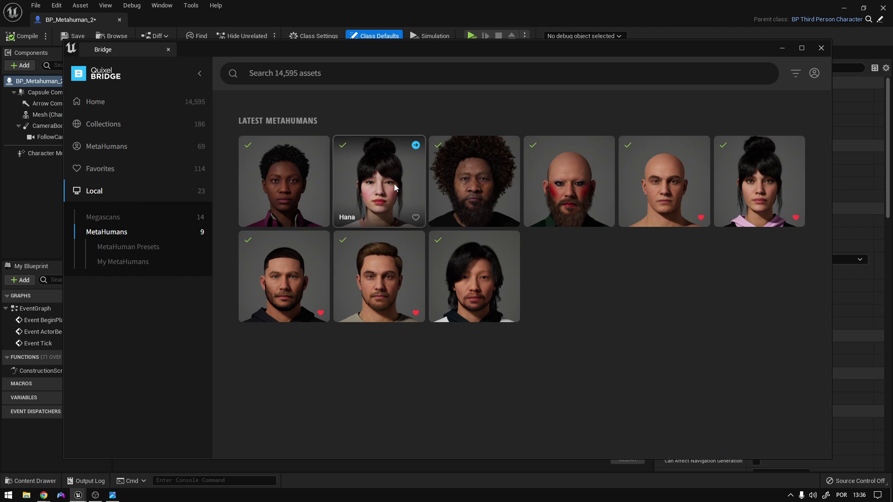
Step: Add the Hana and Ada MetaHumans to the project from Bridge, closing the Content Browser window between the two
left_click(416, 145)
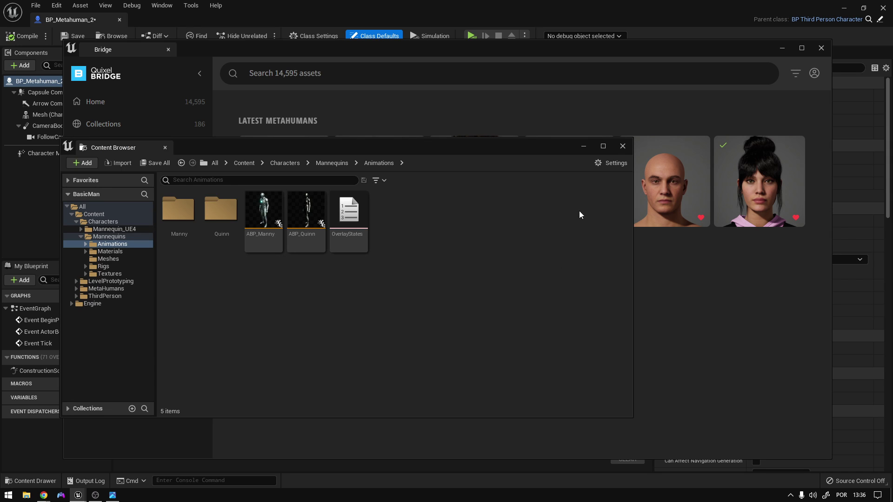
left_click(622, 146)
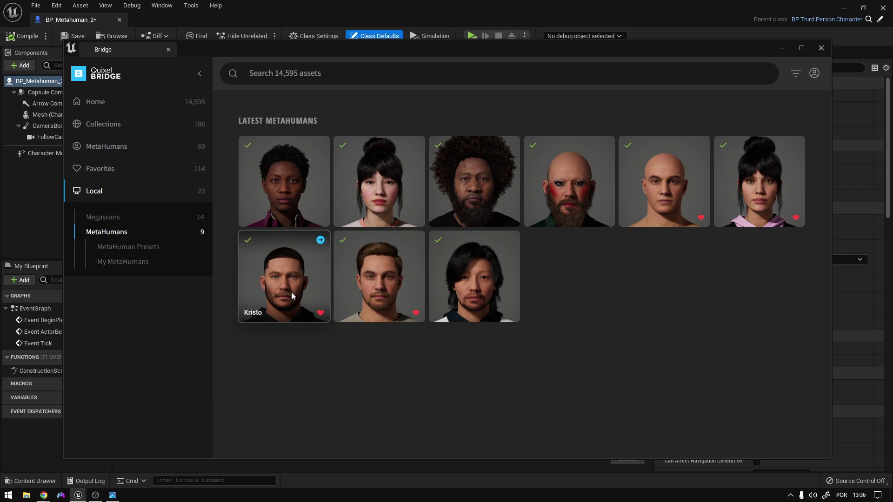
left_click(320, 145)
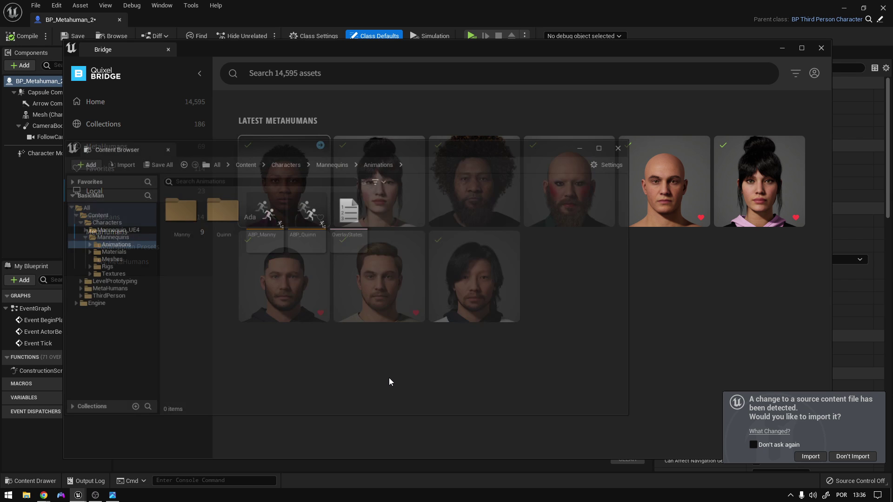
Step: Close the Content Browser and Bridge windows and open the BP_Hana Blueprint from Content/MetaHumans/Hana
left_click(622, 146)
left_click(820, 47)
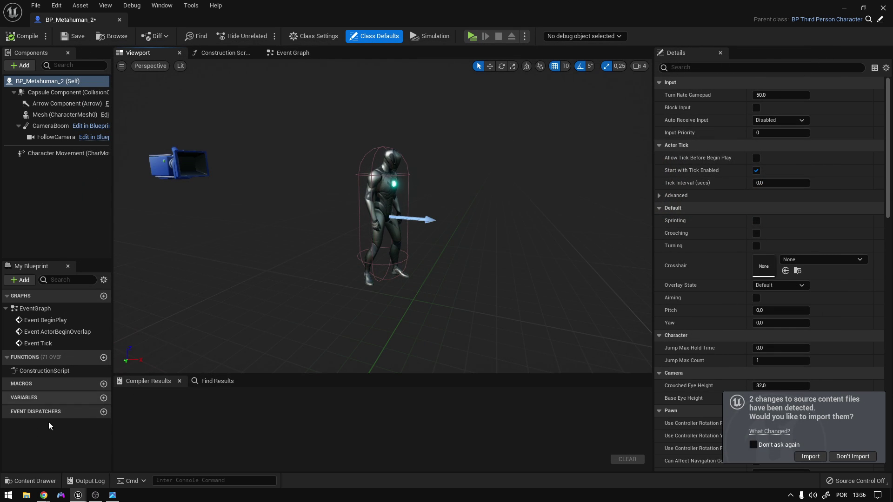
left_click(30, 481)
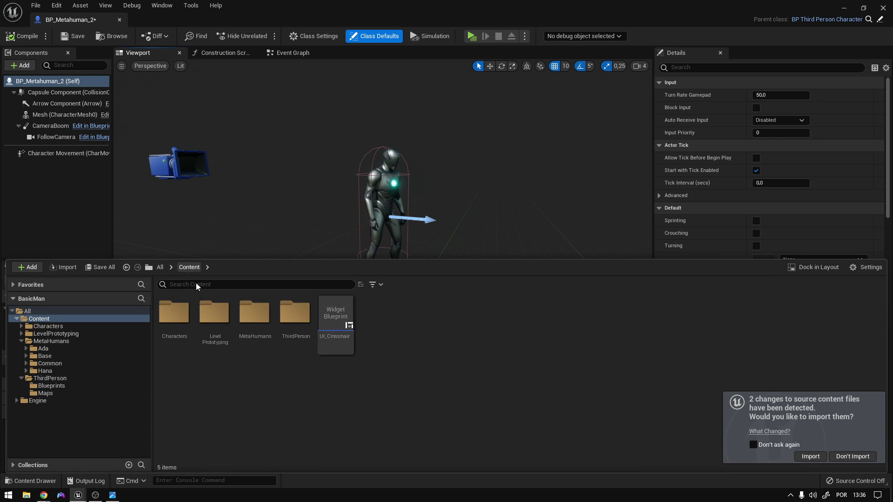
double_click(254, 313)
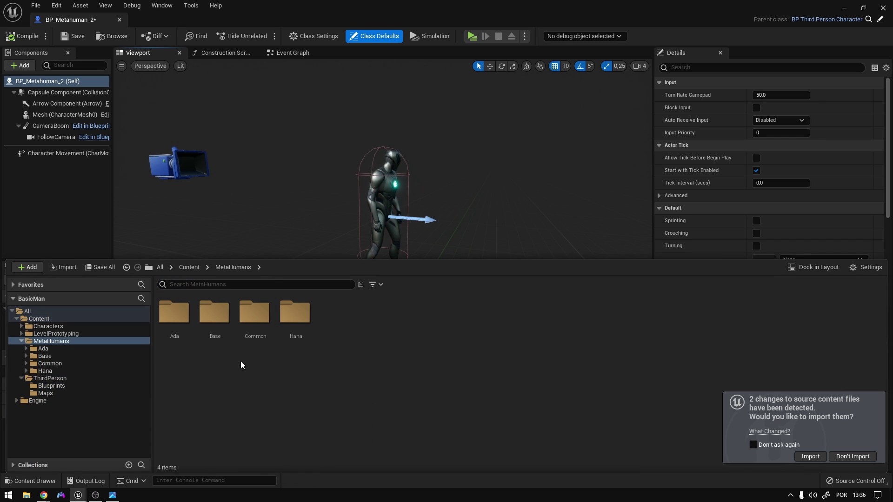
double_click(295, 312)
double_click(497, 314)
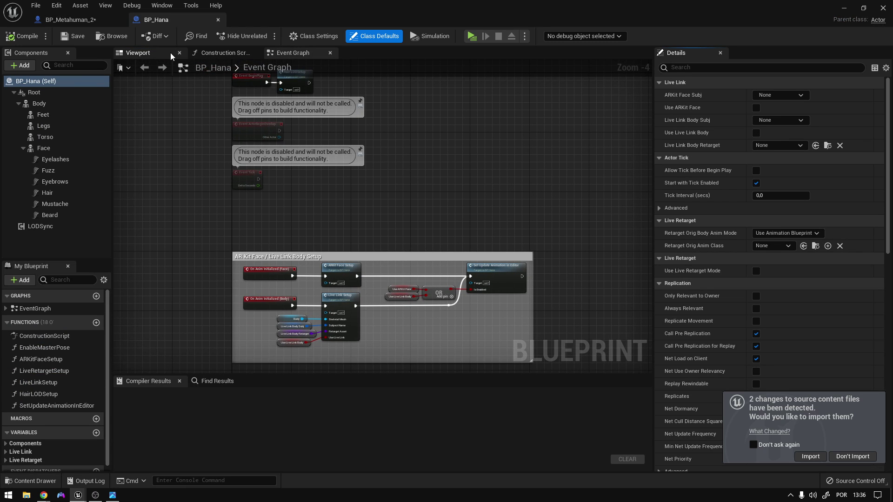
Step: Copy all BP_Hana components from Body through LODSync and paste them into BP_Metahuman_2
left_click(170, 52)
left_click(53, 103)
left_click(48, 226, "shift")
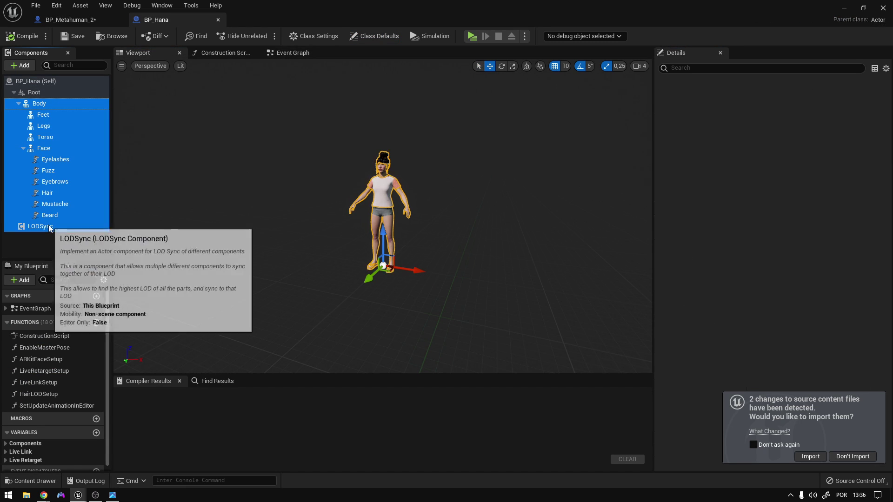
left_click(91, 20)
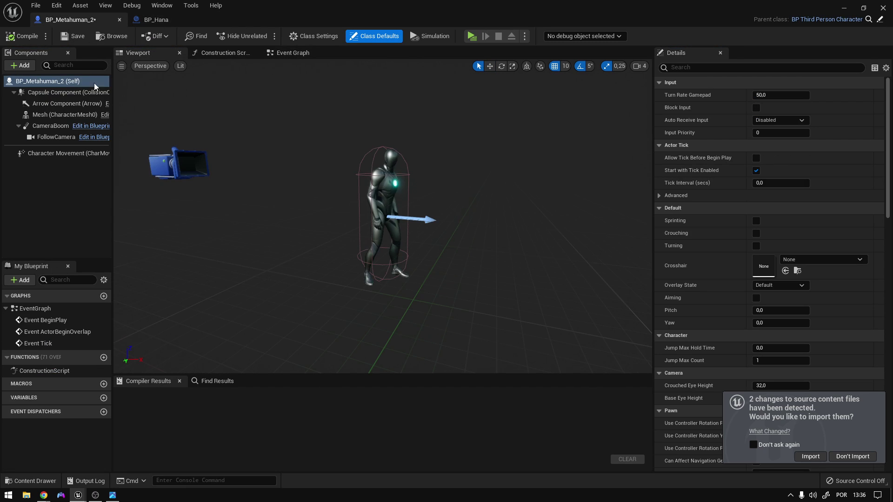
left_click(55, 115)
key("ctrl+v")
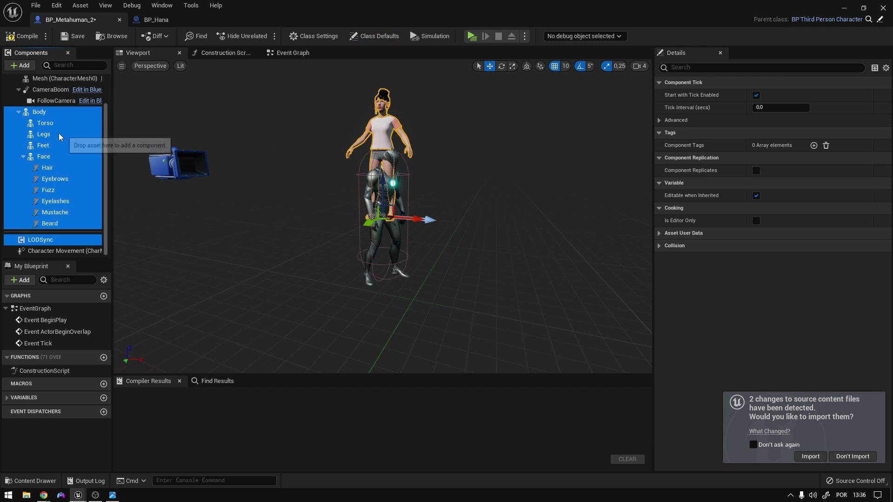
Step: Parent the Body component to the character Mesh and reset Body's location and rotation to their defaults
left_click(60, 111)
scroll(61, 111, "up", 2)
left_click_drag(54, 139, 54, 108)
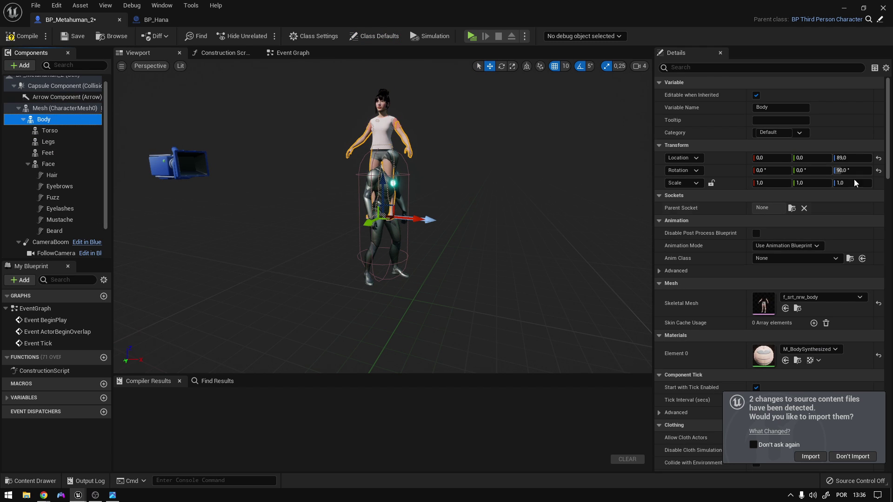
left_click(877, 158)
left_click(877, 171)
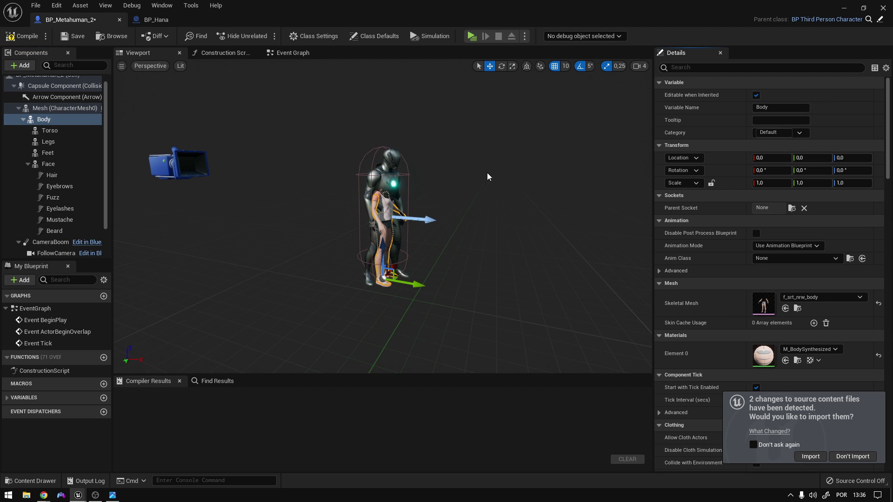
Step: In the Construction Script, add a Set Master Pose Component node after the parent call, with Body as its target
left_click(228, 54)
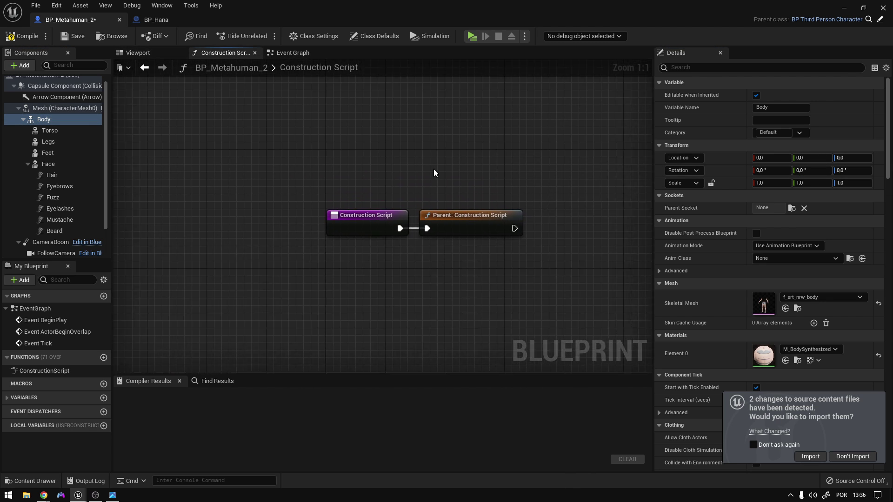
left_click_drag(429, 233, 468, 214)
type("set master")
key("Return")
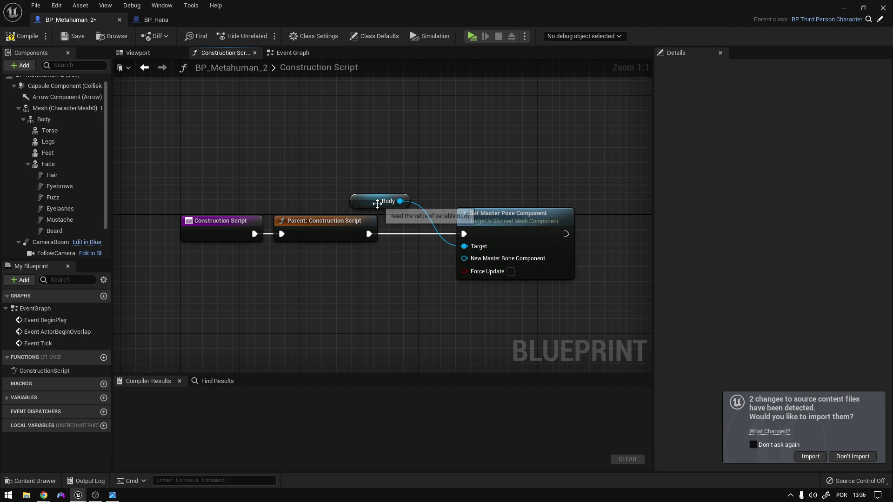
left_click_drag(377, 204, 350, 263)
Step: Add references to Torso, Legs, Feet and Face and connect them all to the Set Master Pose Component's Target
left_click(50, 130)
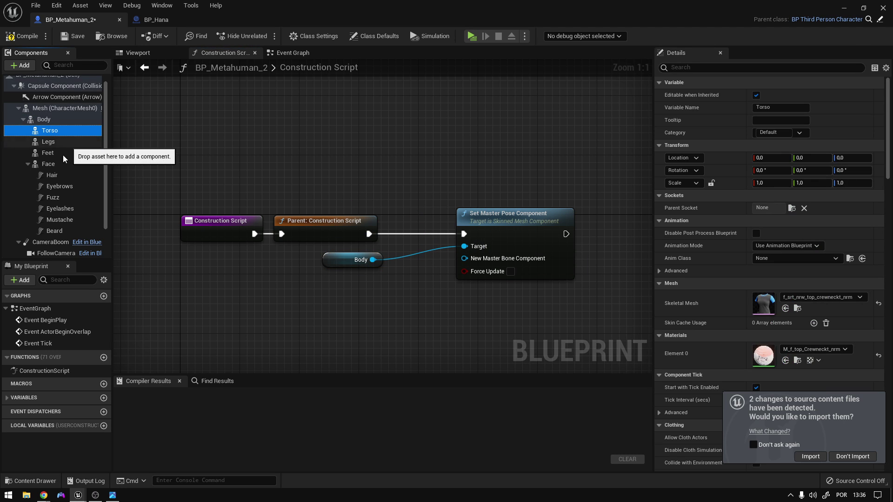
left_click(60, 164, "shift")
left_click_drag(340, 287, 473, 248)
left_click_drag(373, 311, 474, 247)
left_click_drag(373, 334, 470, 249)
left_click_drag(464, 246, 371, 357)
right_click_drag(450, 326, 411, 297)
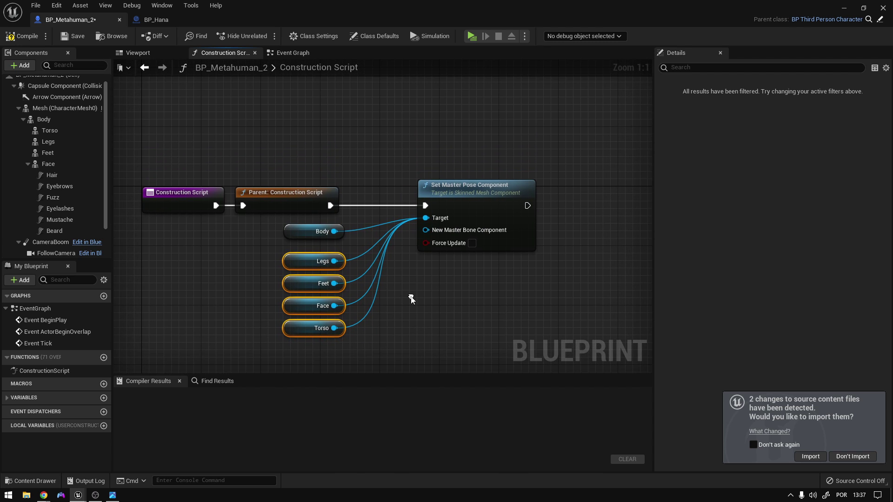
Step: Connect a reference to the character Mesh to New Master Bone Component and compile the Blueprint
left_click_drag(63, 108, 425, 218)
left_click_drag(448, 173, 441, 174)
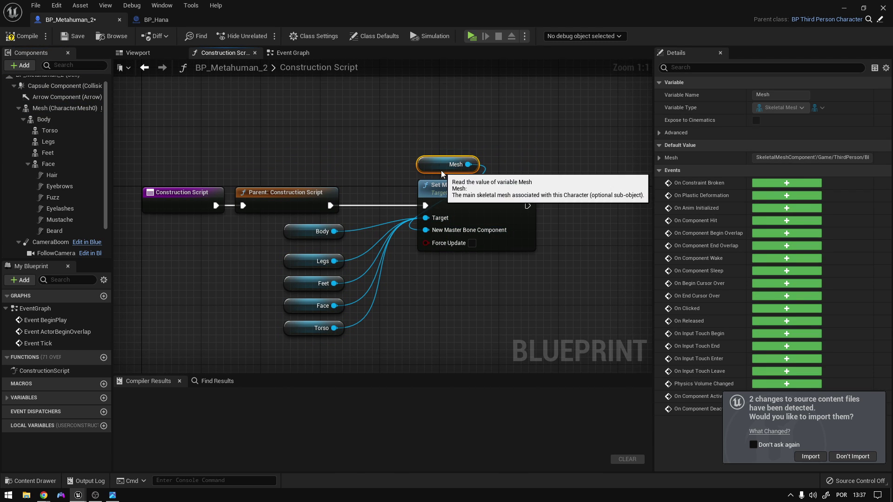
left_click(136, 54)
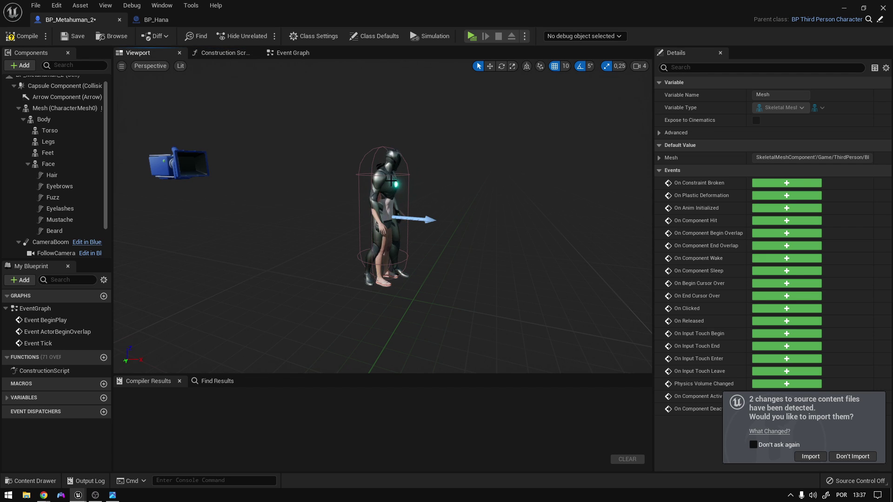
left_click(21, 35)
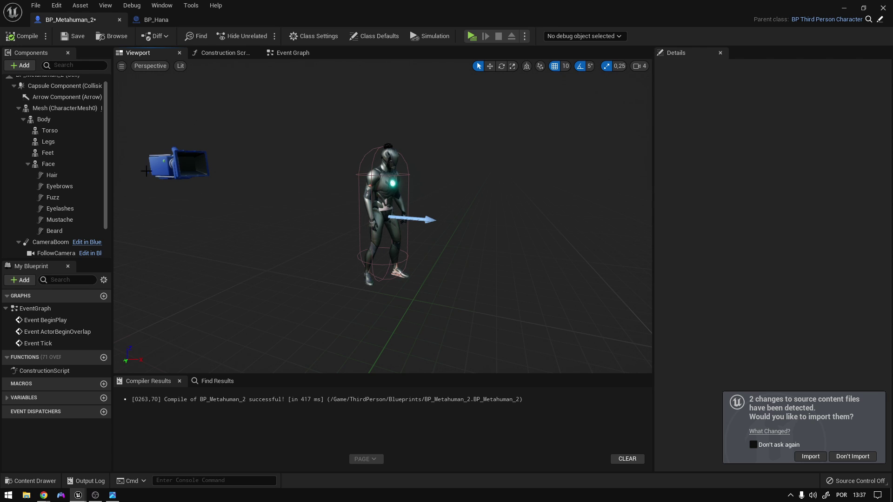
Step: Turn off Visible on the character Mesh, change its Visibility Based Anim Tick Option, compile, and inspect the character
left_click(65, 108)
left_click(696, 65)
type("vis")
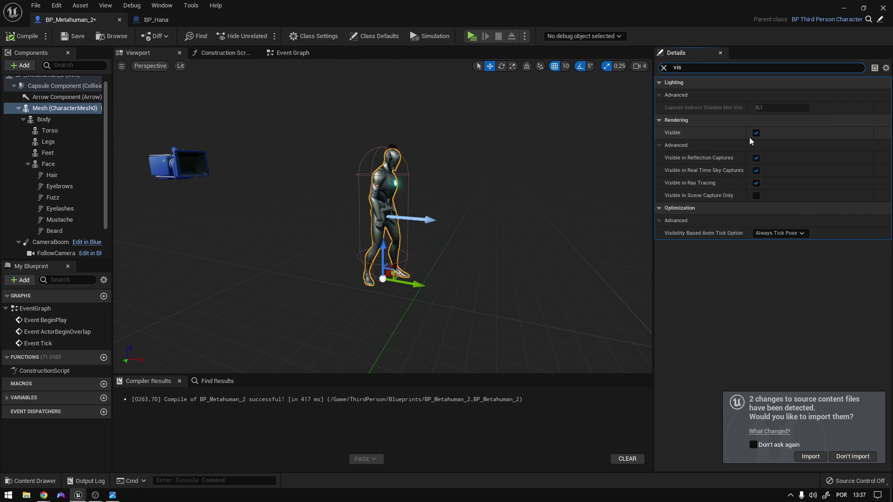
left_click(756, 133)
left_click(790, 233)
left_click(784, 243)
left_click(21, 36)
left_click(302, 121)
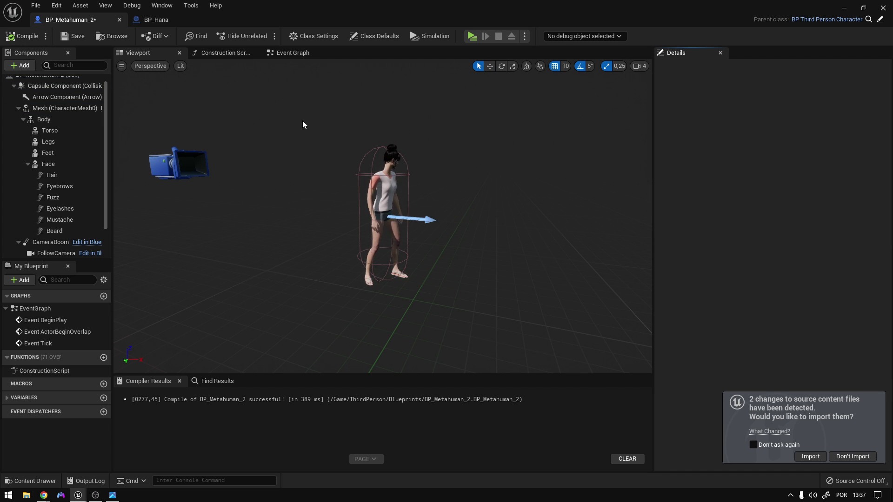
right_click_drag(382, 216, 325, 215)
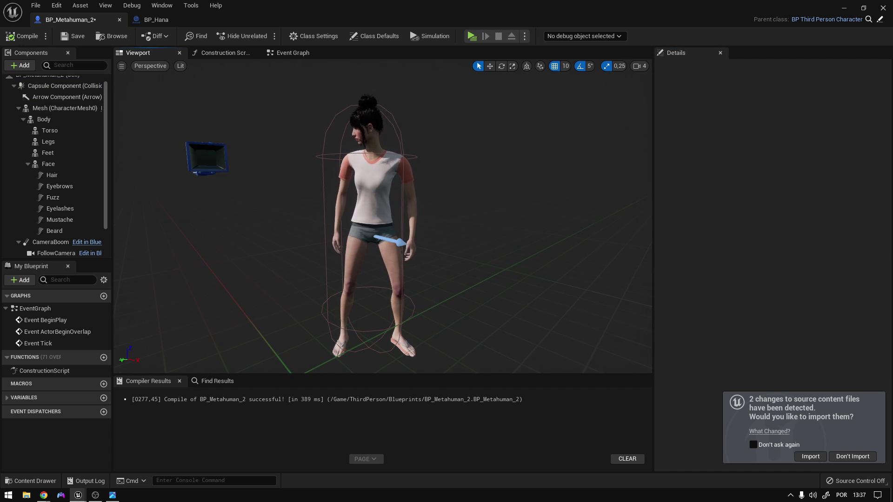
mouse_move(382, 216)
right_mouse_down()
mouse_move(433, 216)
mouse_move(367, 216)
right_mouse_up()
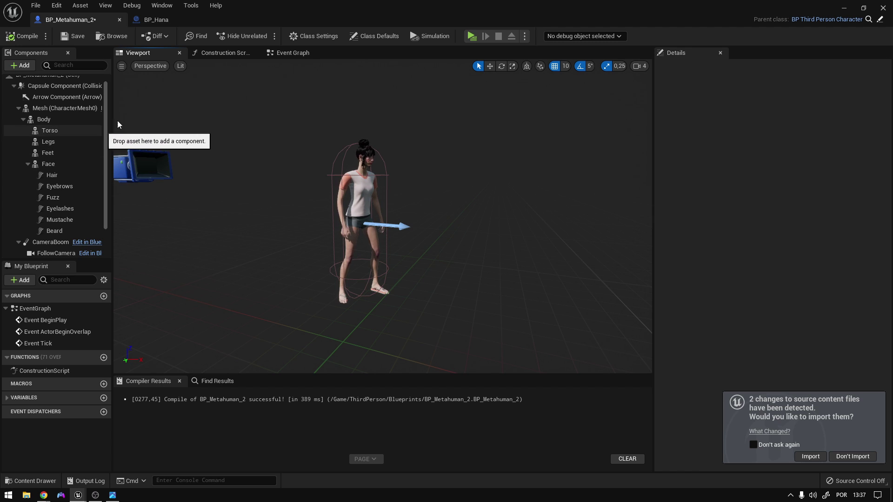
Step: Break the execution link between the parent Construction Script and Set Master Pose Component, and compile the Blueprint
left_click(229, 54)
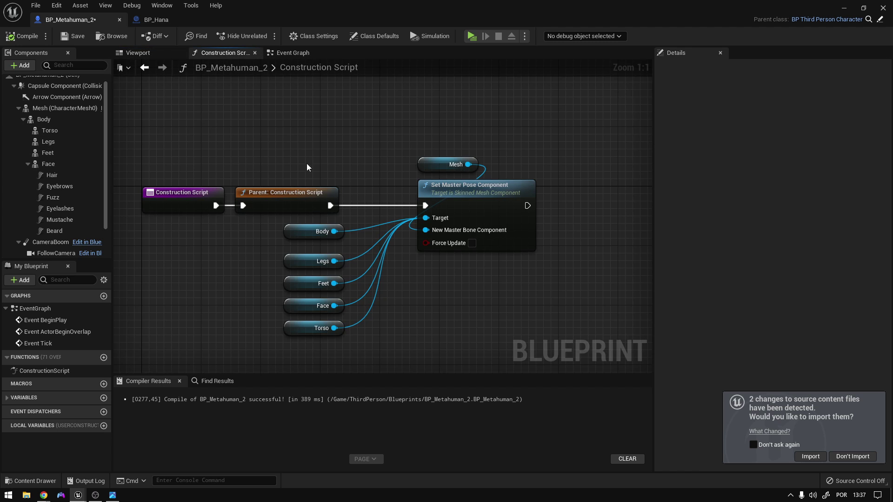
right_click(329, 205)
left_click(372, 226)
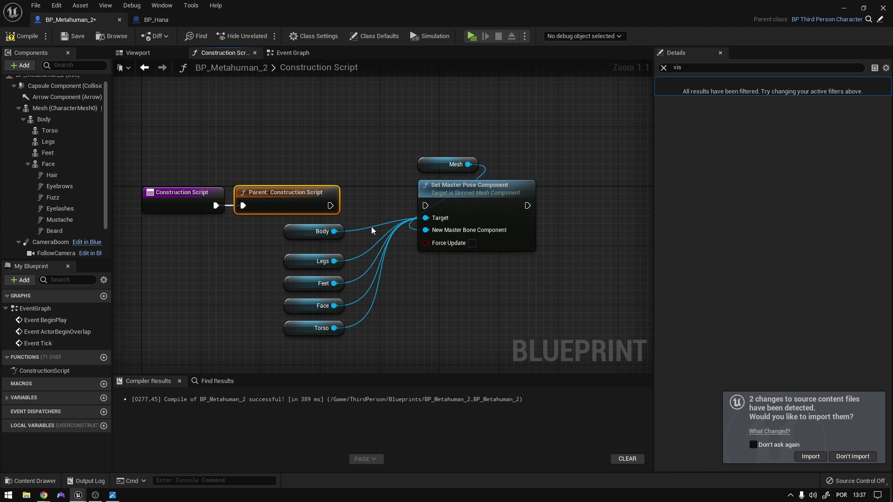
left_click(149, 70)
left_click(27, 36)
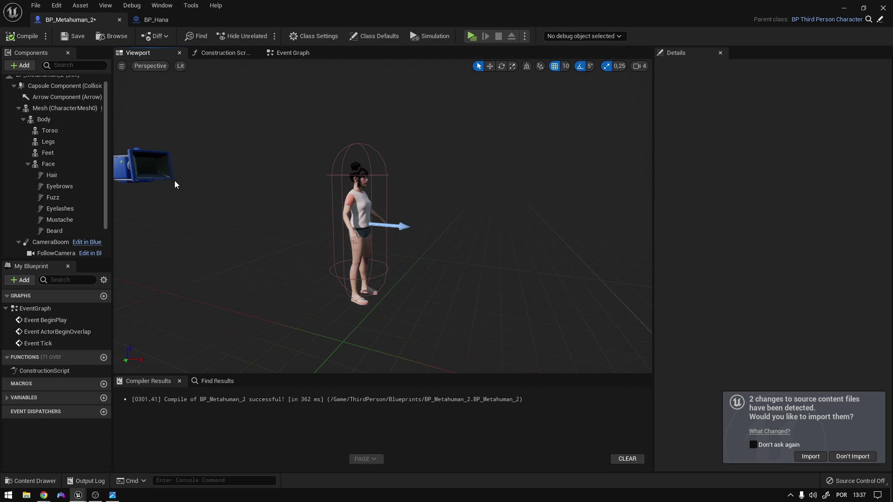
Step: Set the Body component's Anim Class to RTG_metahuman_base_skel_AnimBP, clearing the property filter
left_click(53, 121)
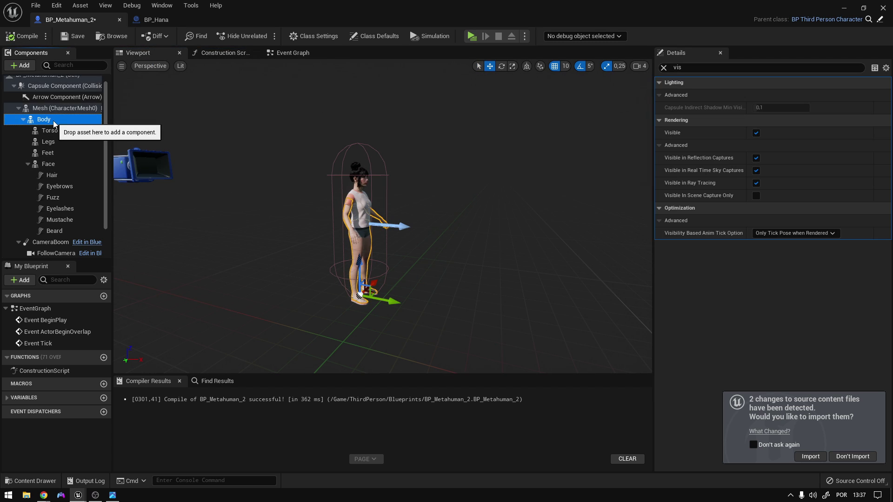
left_click(664, 68)
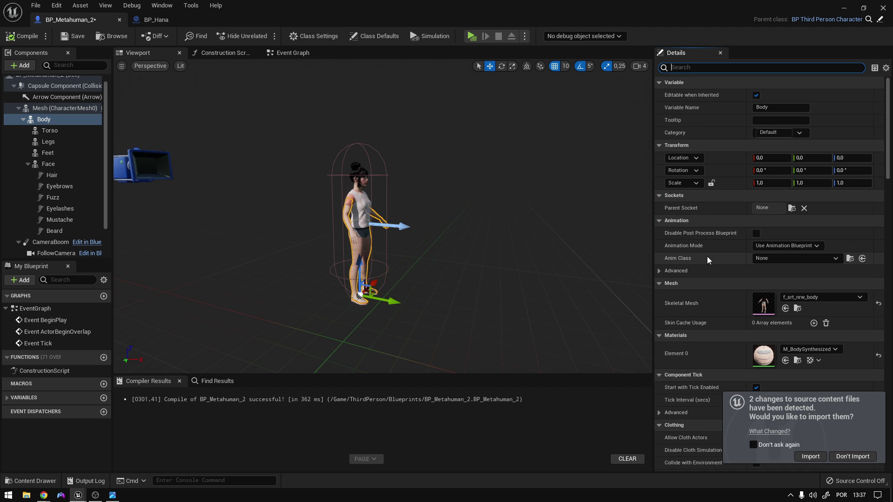
left_click(757, 259)
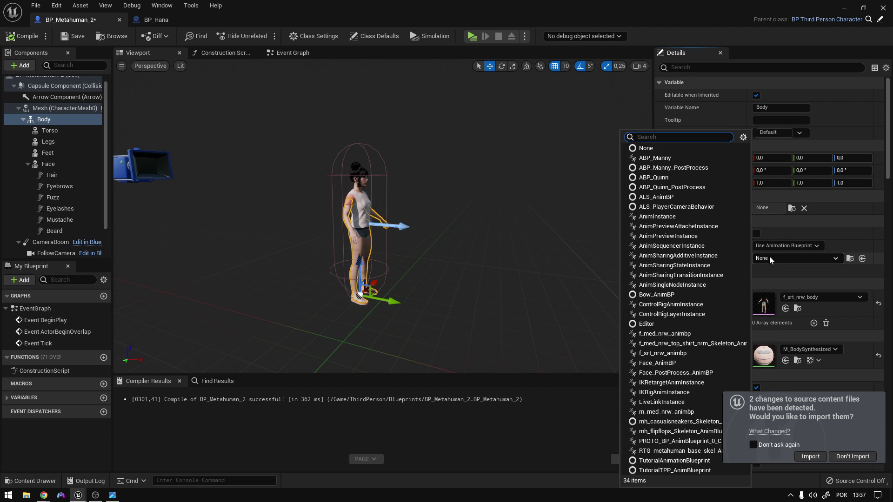
type("rtg")
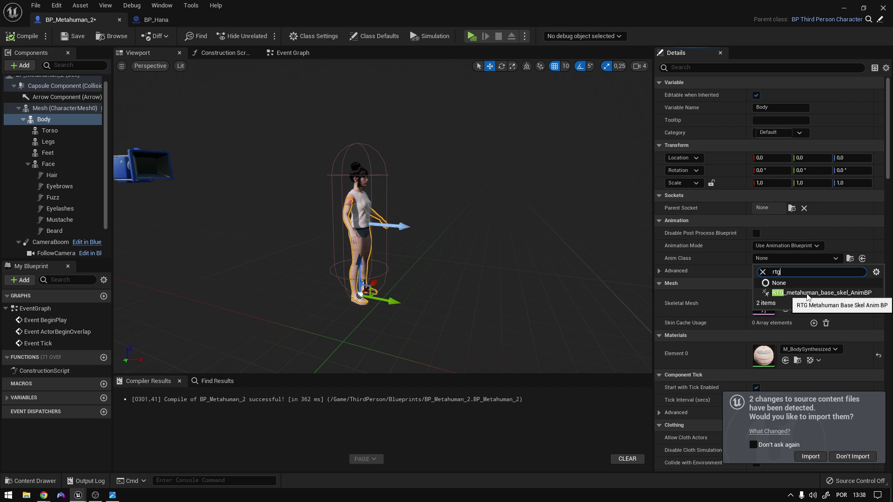
left_click(793, 293)
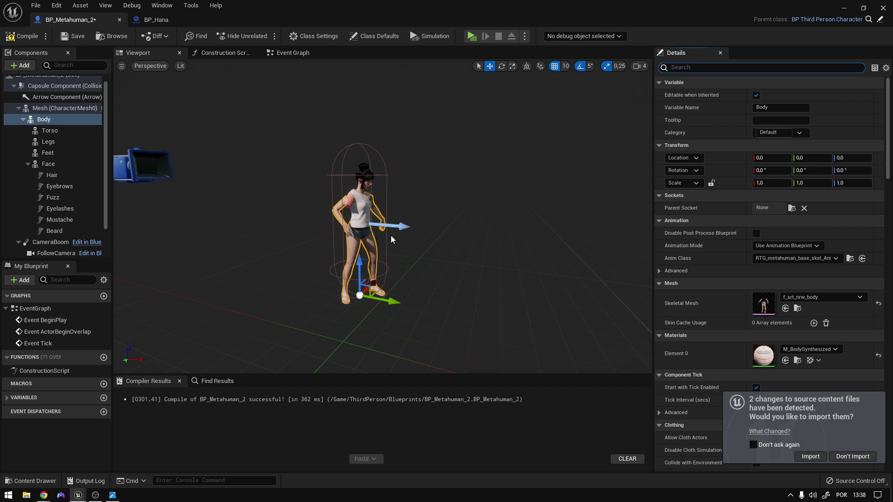
Step: Replace the Mesh reference with Body as Set Master Pose Component's new master bone, and compile the Blueprint
left_click(223, 52)
left_click(444, 164)
key("Delete")
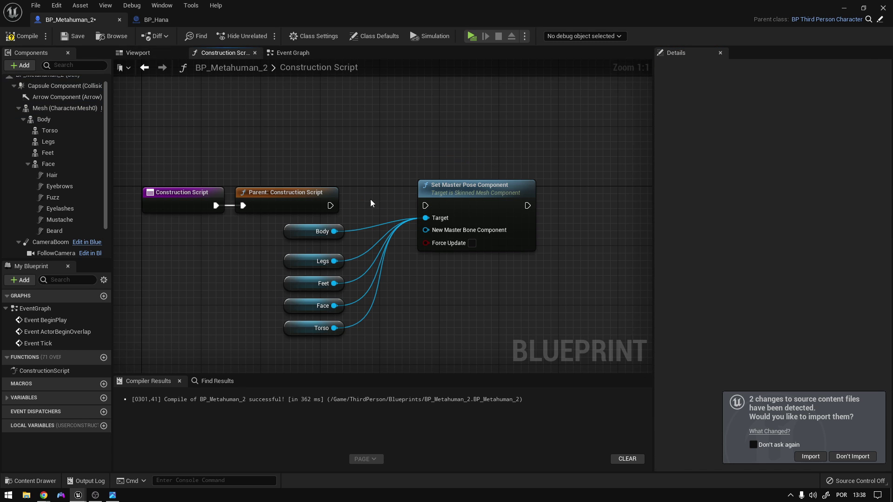
left_click_drag(305, 233, 331, 206)
right_click(468, 165)
left_click(509, 195)
left_click(137, 52)
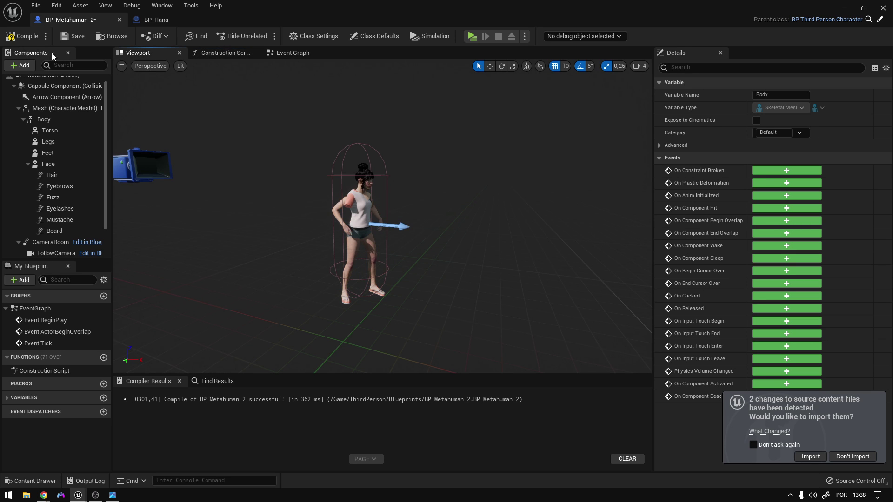
left_click(24, 37)
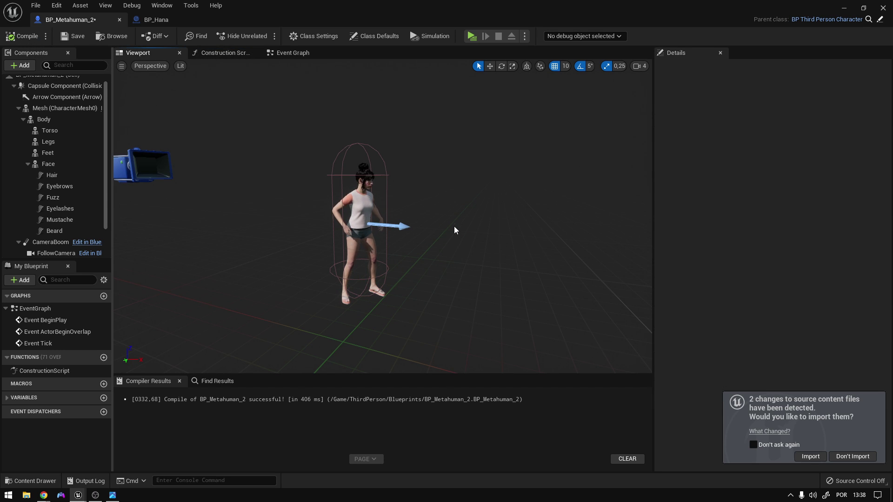
Step: Inspect the animated character and locate the Body component's assigned animation Blueprint in the project content
scroll(411, 202, "up", 3)
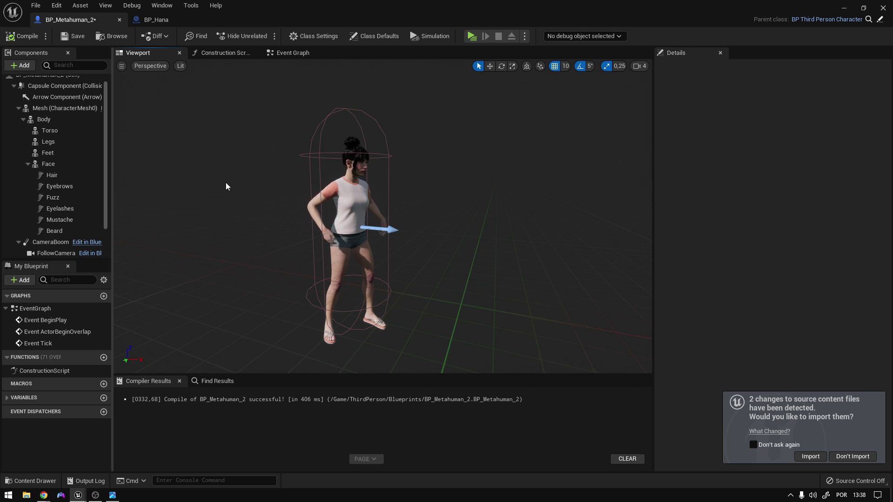
scroll(391, 235, "down", 1)
scroll(391, 234, "up", 1)
scroll(391, 234, "down", 1)
scroll(392, 233, "up", 3)
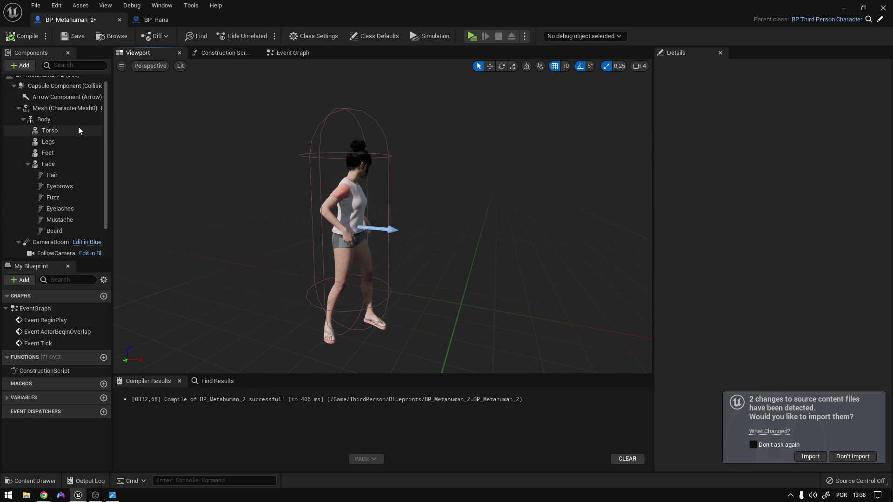
left_click(65, 119)
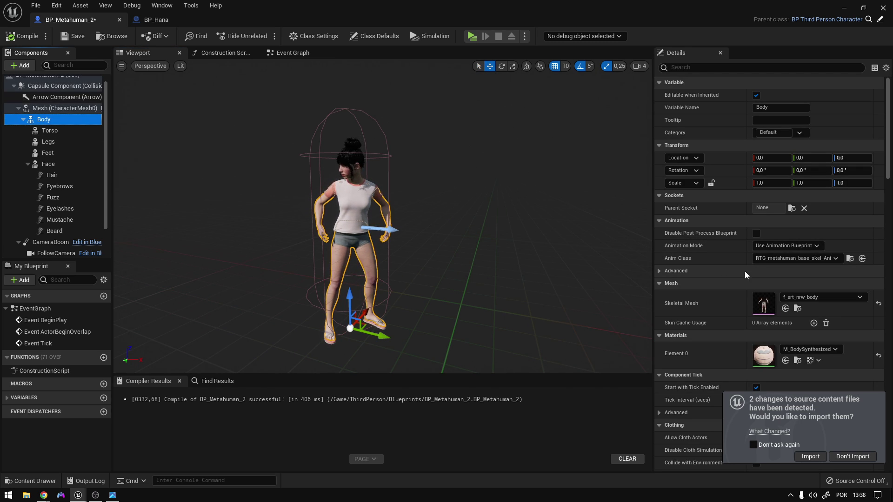
left_click(850, 258)
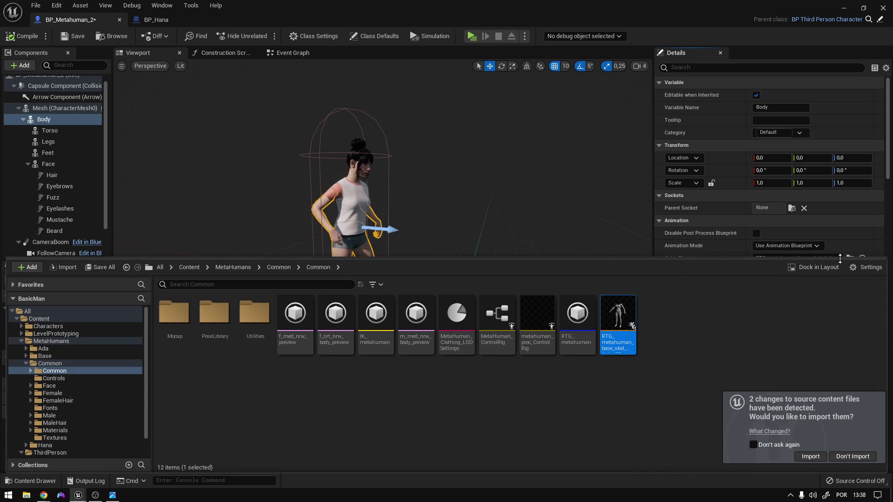
Step: In RTG_metahuman_base_skel_AnimBP's AnimGraph, set the Retarget Pose From Mesh node's IK Retargeter asset to RTG_UE5Manny_UE4Manny, then compile and save
double_click(617, 315)
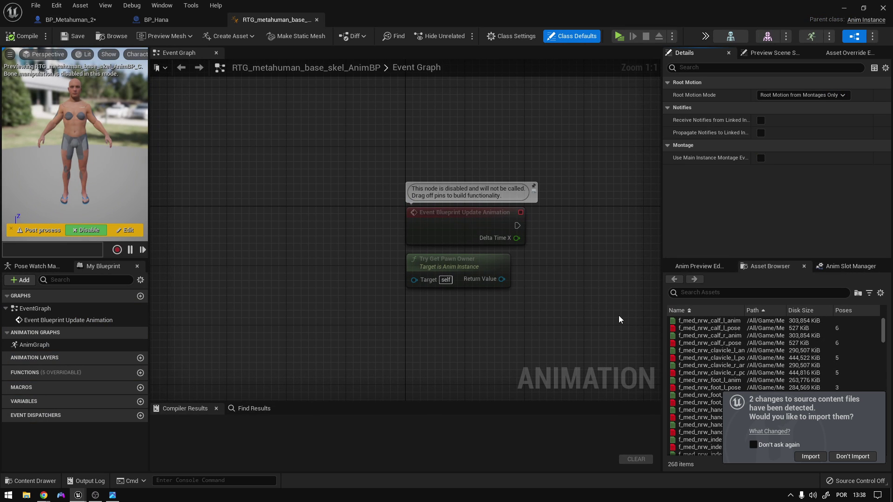
double_click(34, 344)
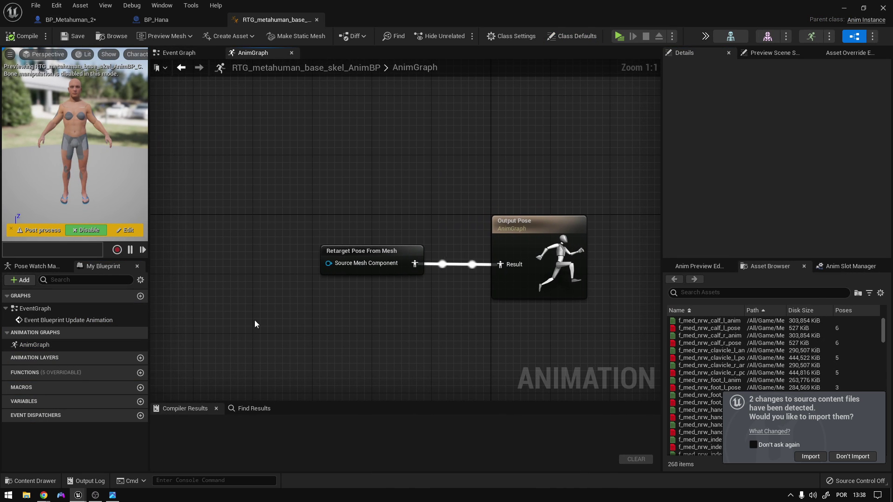
left_click(368, 251)
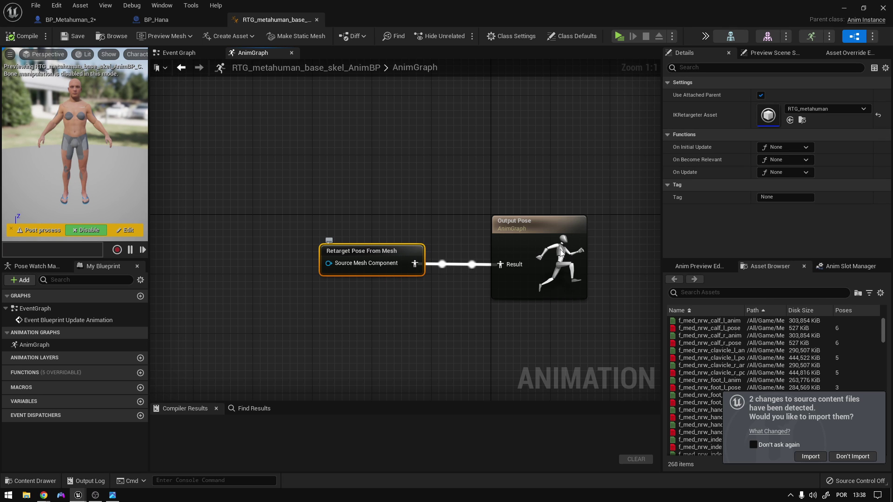
left_click(826, 110)
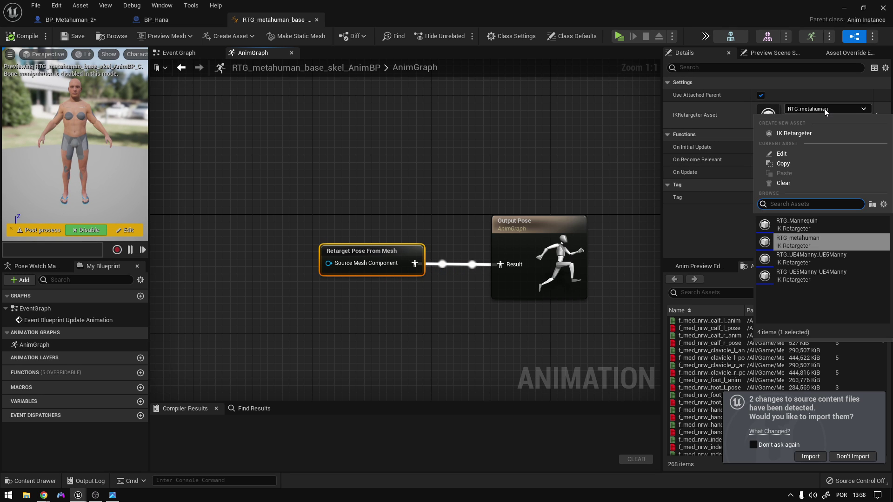
left_click(809, 277)
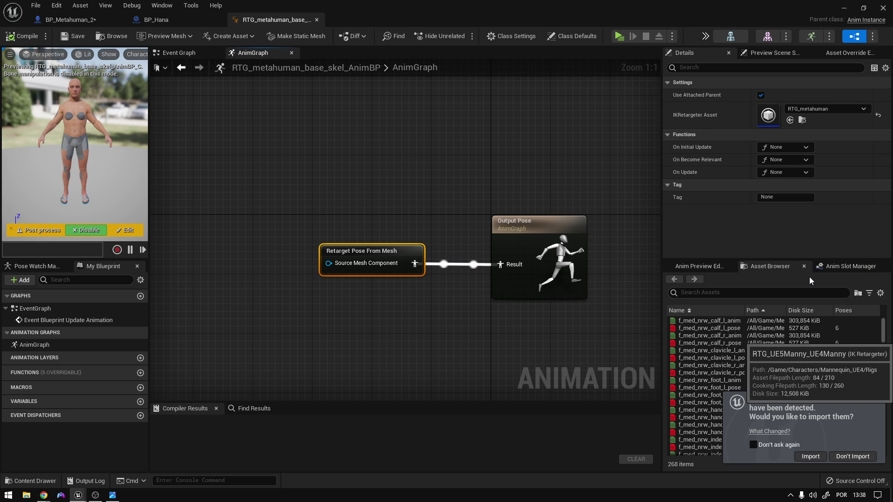
left_click(22, 36)
left_click(67, 37)
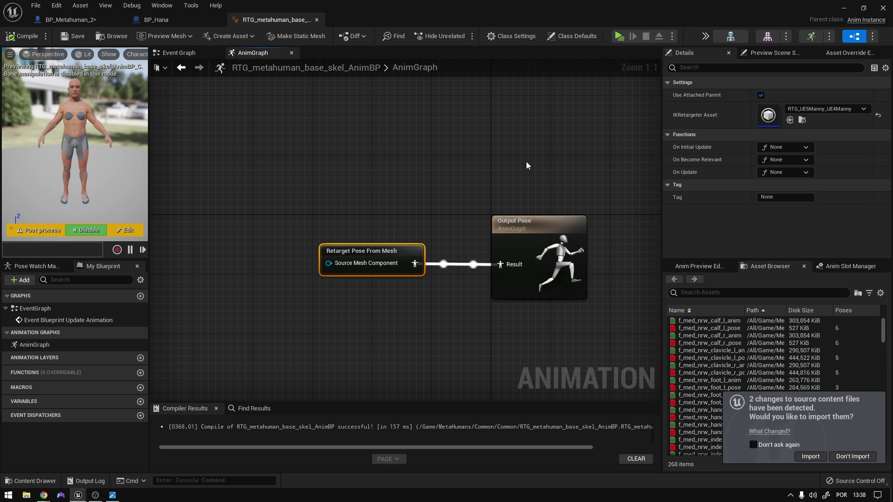
Step: In the RTG_UE5Manny_UE4Manny retargeter, set the target IK Rig to IK_metahuman and disable Retarget IK, then save and return to BP_Metahuman_2
left_click(801, 120)
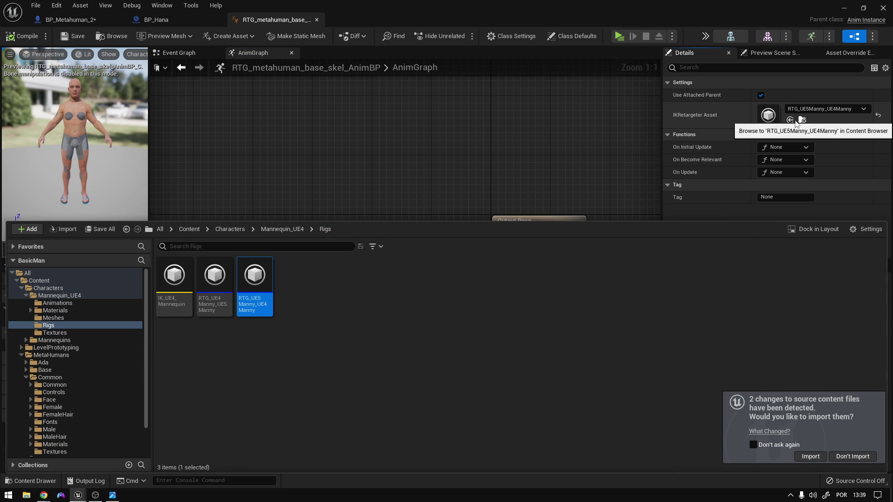
double_click(269, 294)
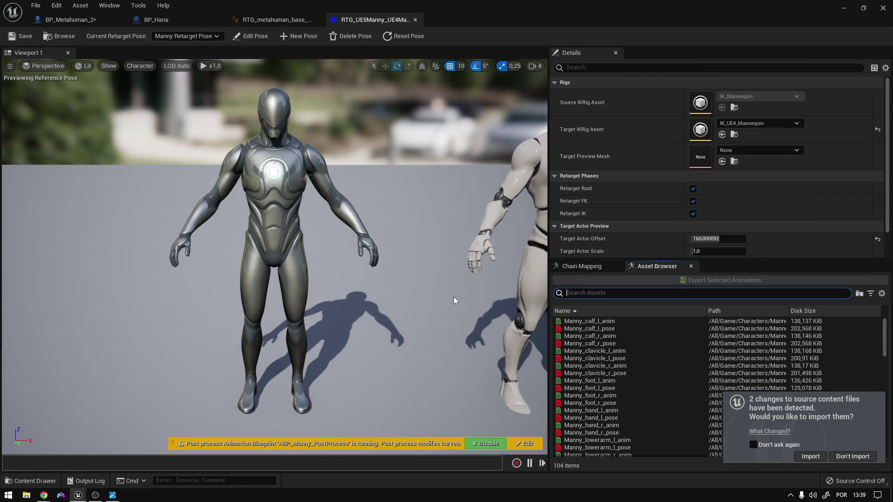
left_click(748, 124)
left_click(776, 256)
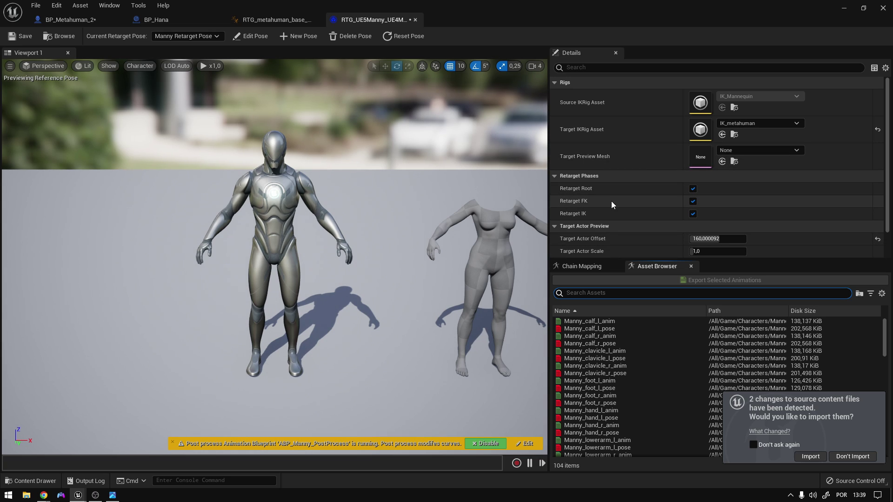
left_click(693, 214)
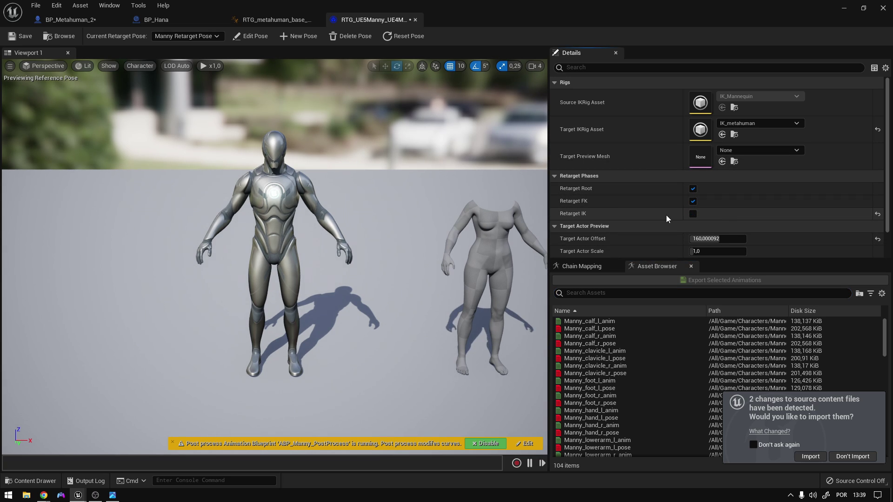
left_click(19, 36)
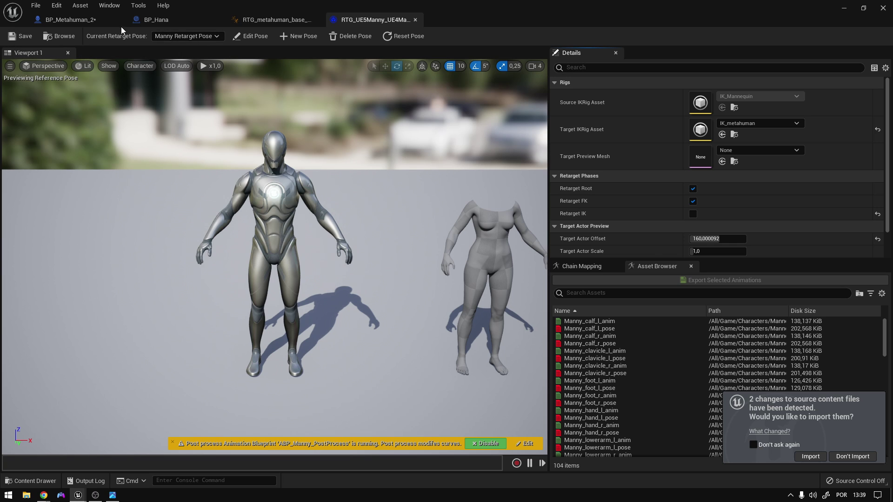
left_click(55, 20)
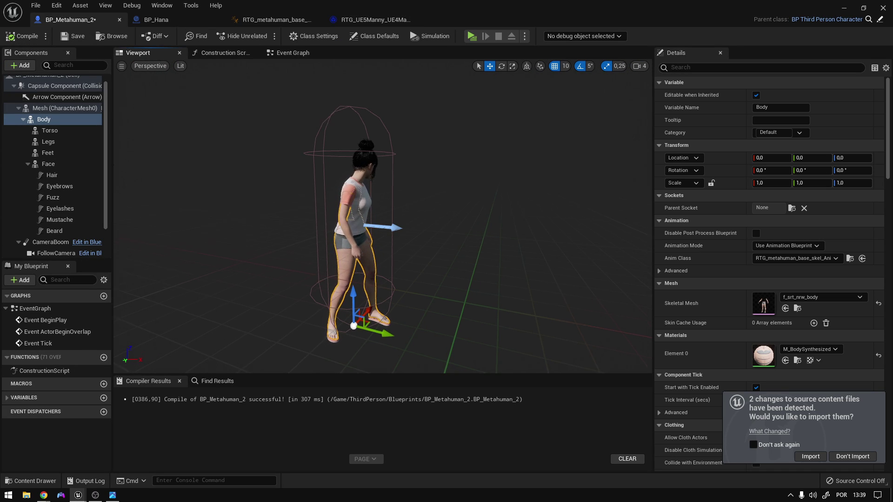